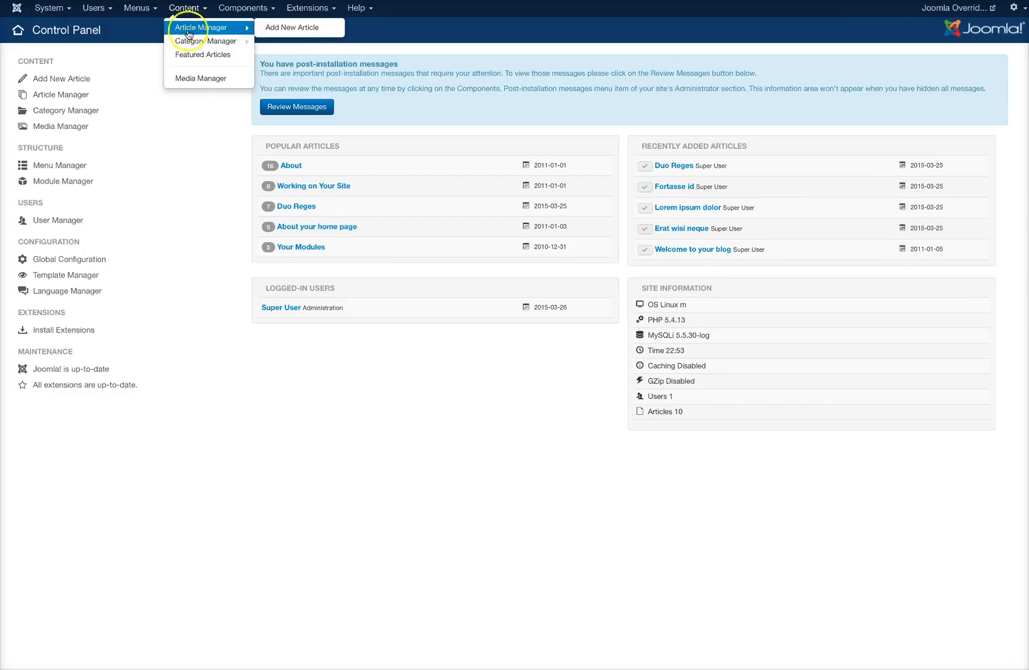
Open the Duo Reges article from the article list, review its display options, and close it without changes
click(192, 31)
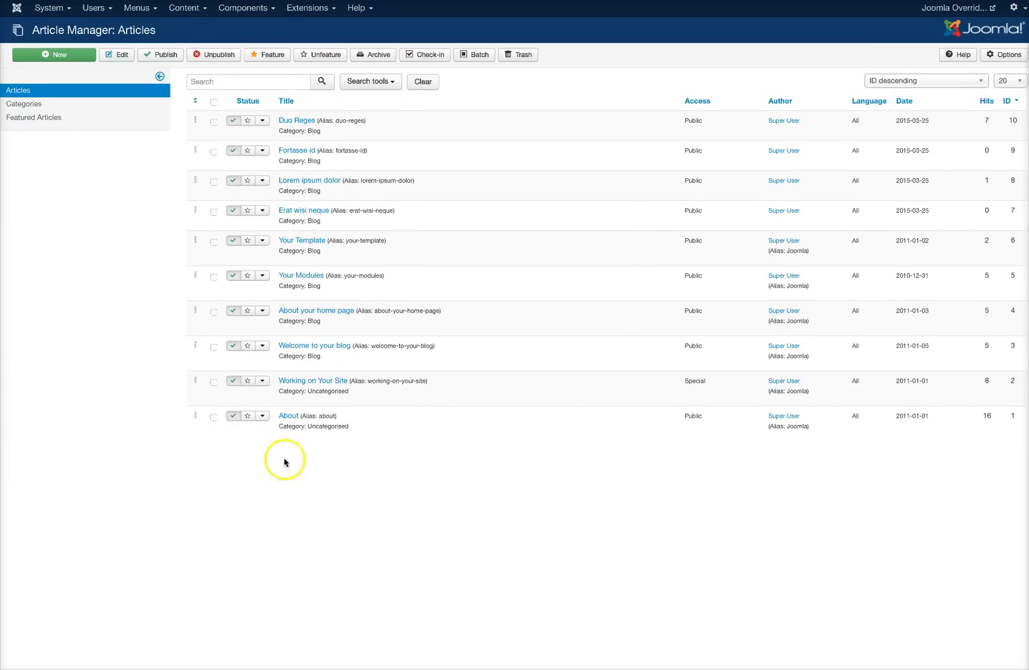
click(294, 122)
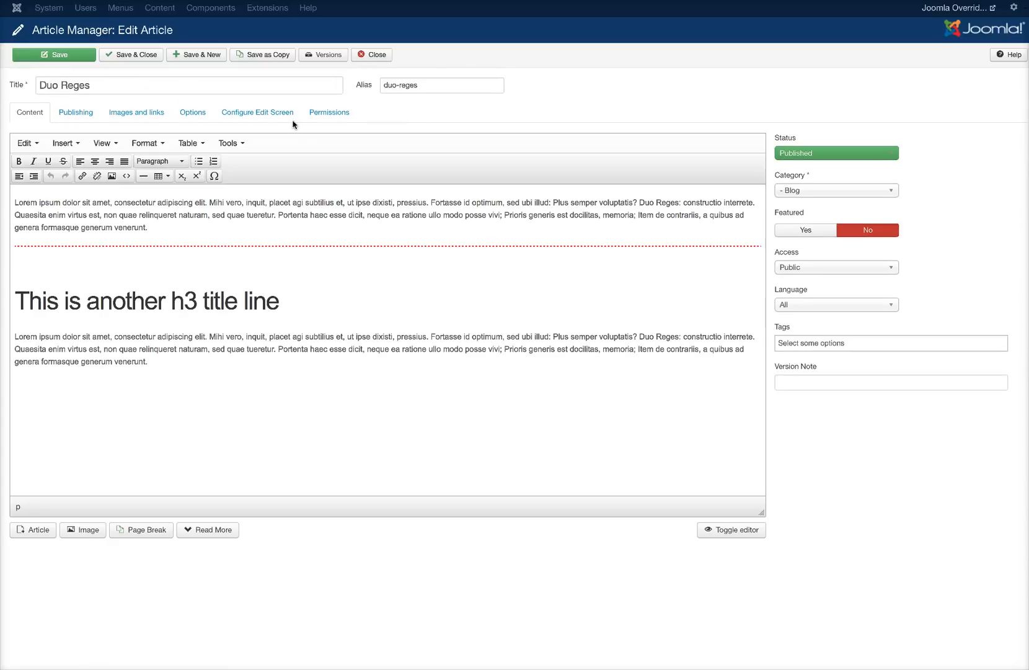
click(195, 114)
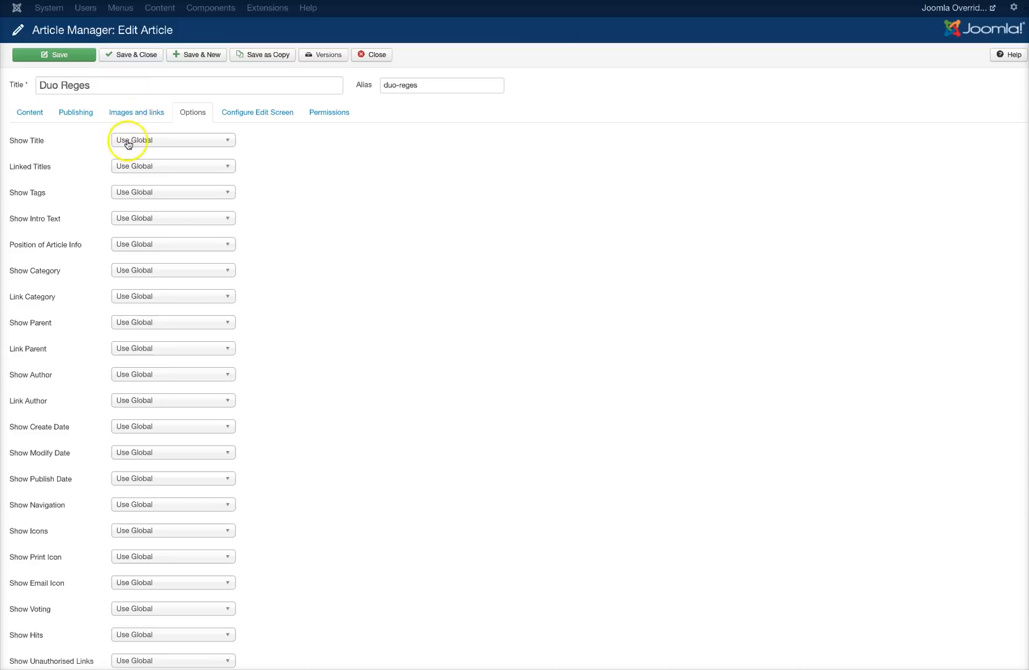
scroll(127, 221, down, 1)
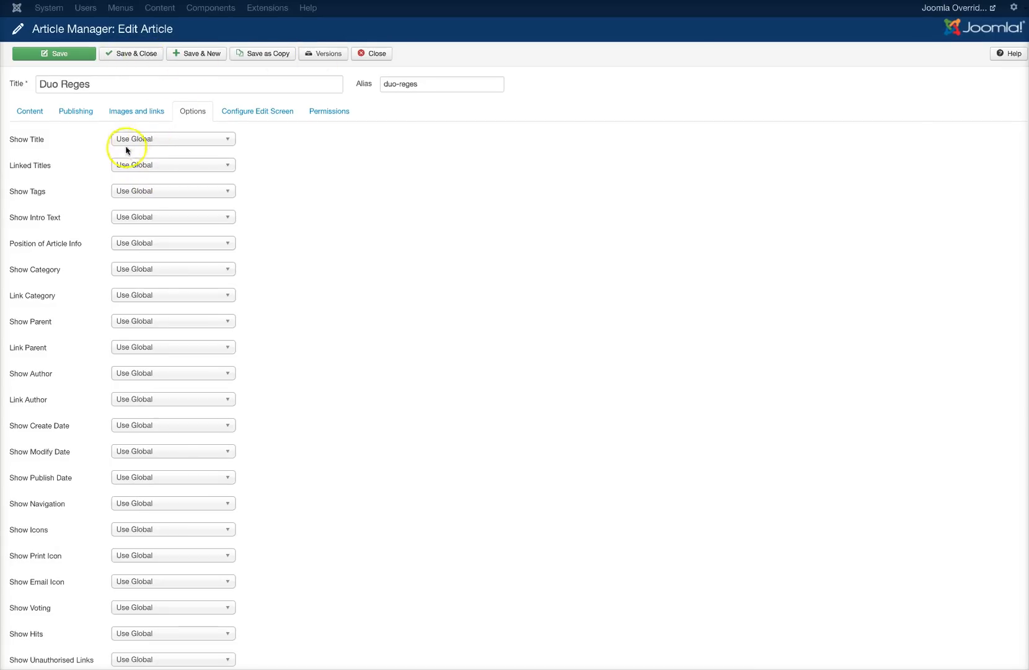
click(375, 54)
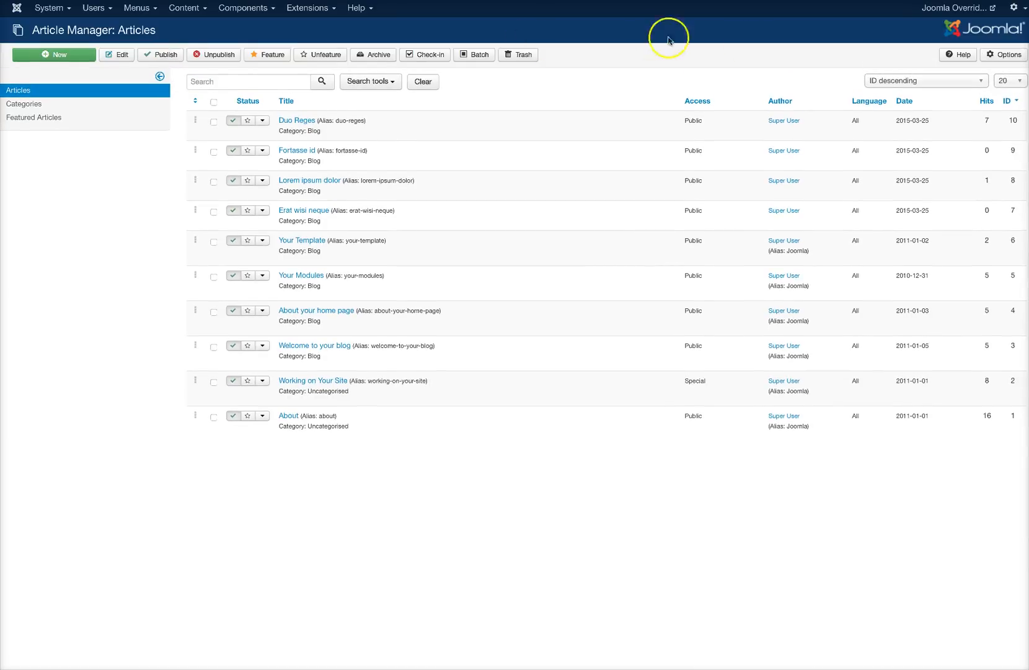
Review the global article options for articles and for categories, and leave them without saving
click(992, 55)
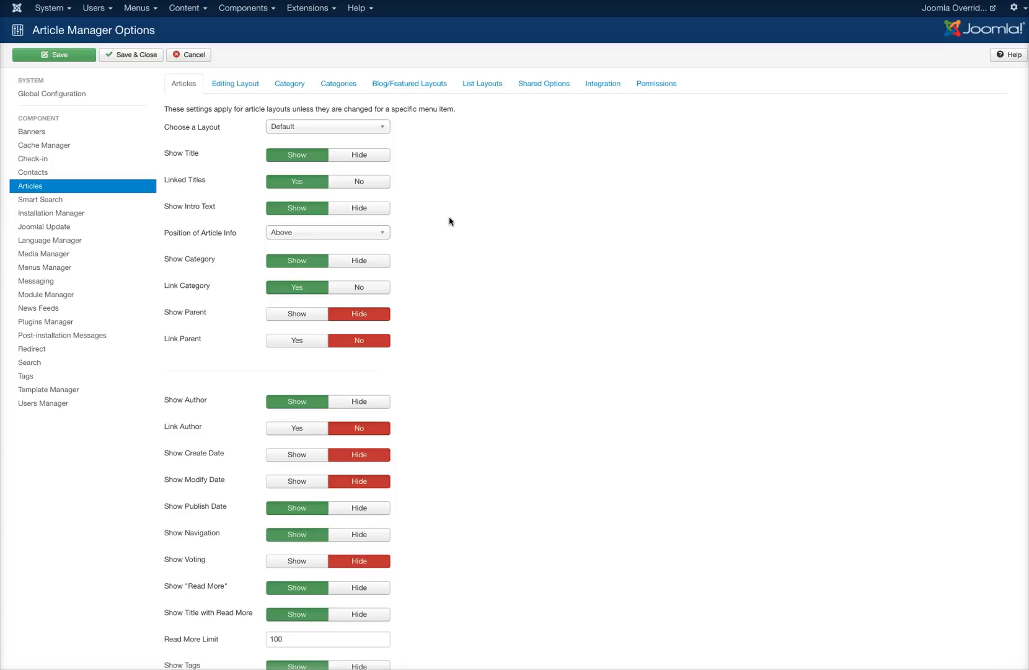
click(289, 83)
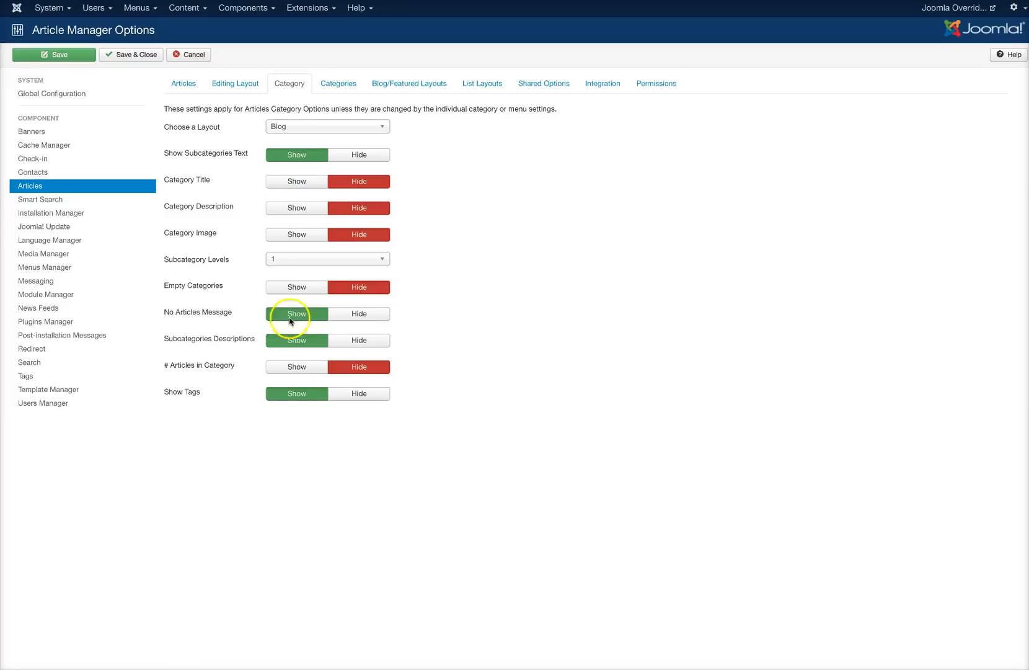
click(176, 88)
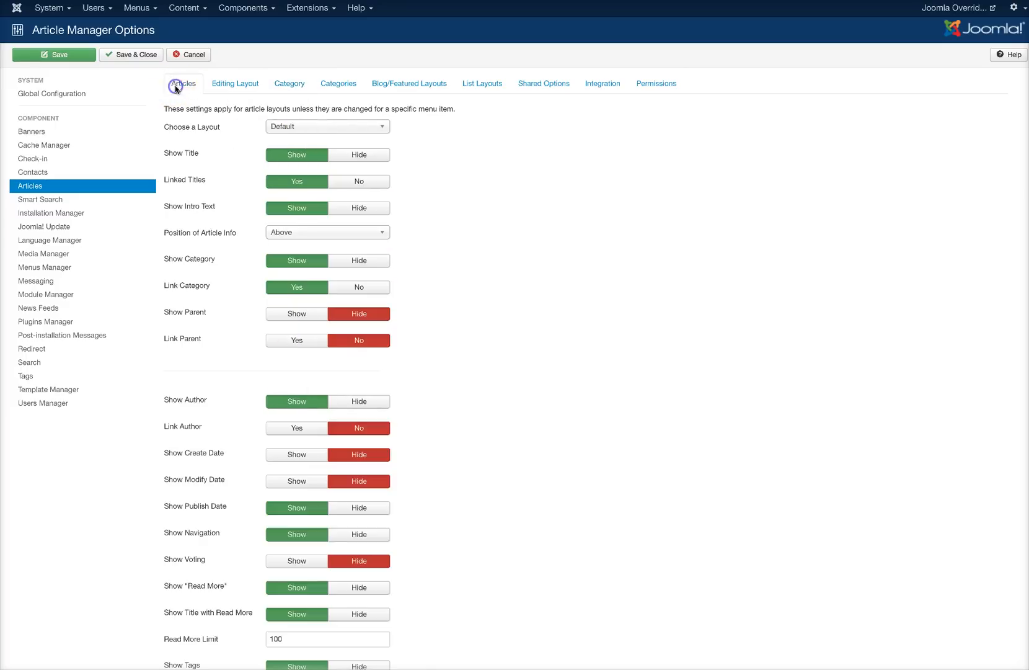
click(187, 58)
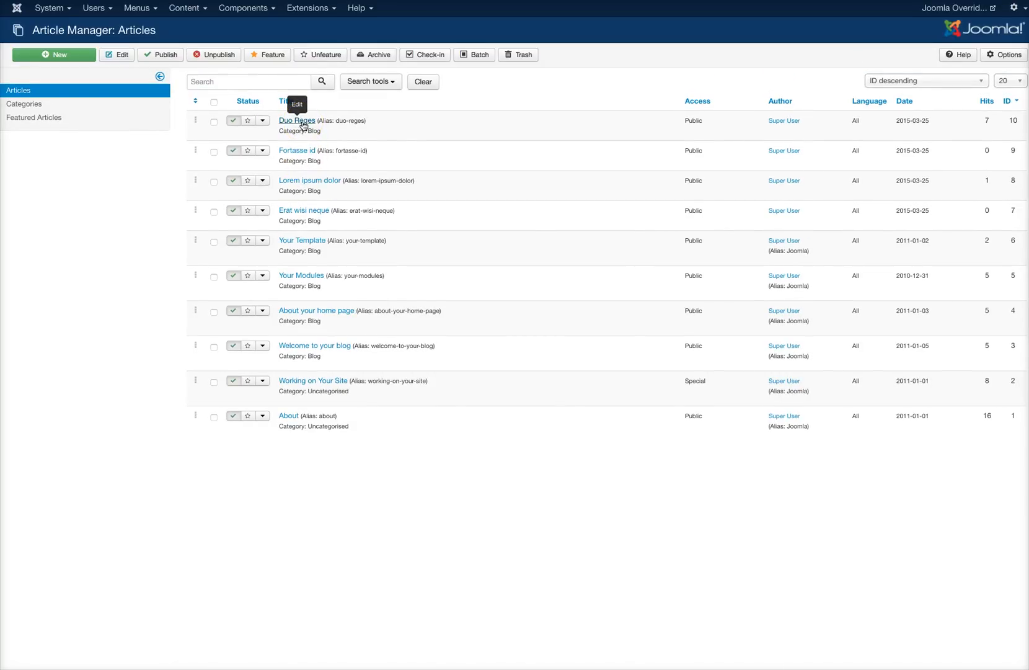
Start a new menu item in the Main Menu with the title "New Article"
click(146, 9)
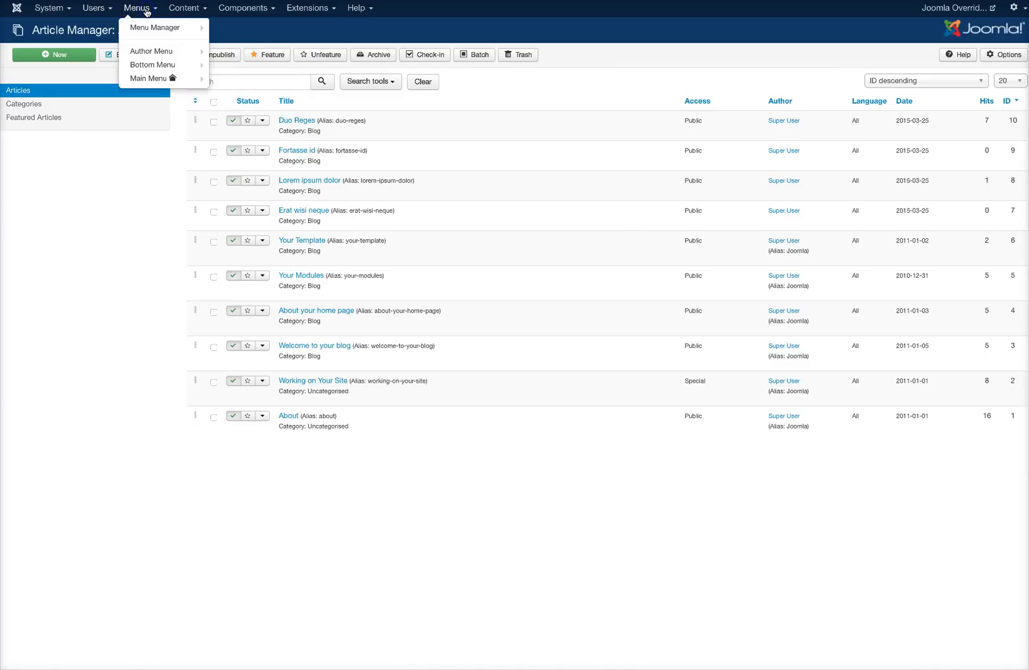
click(142, 79)
click(71, 54)
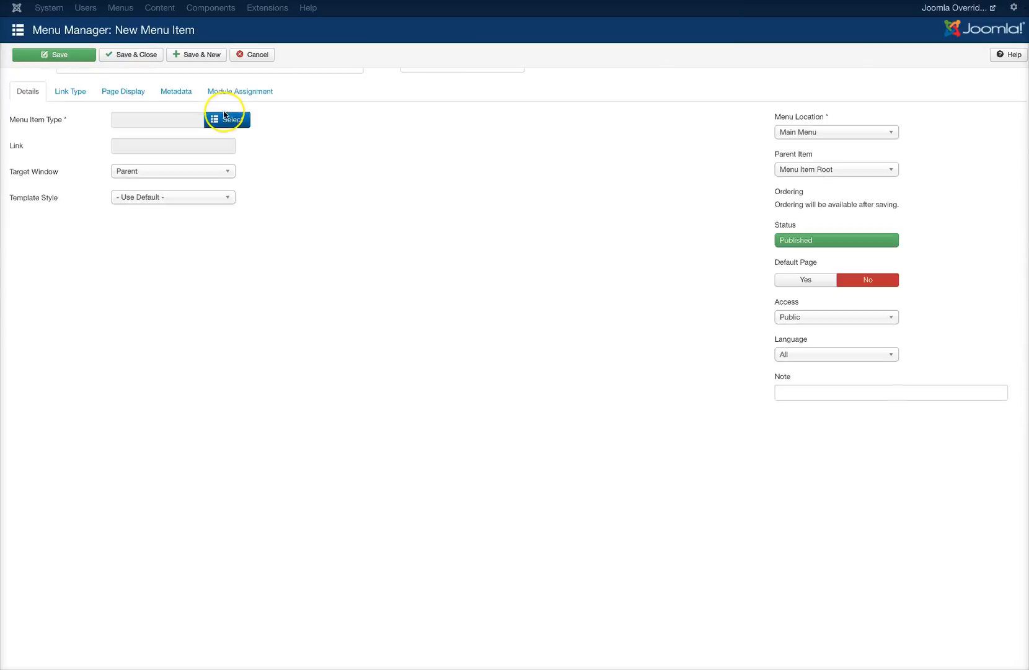
click(74, 88)
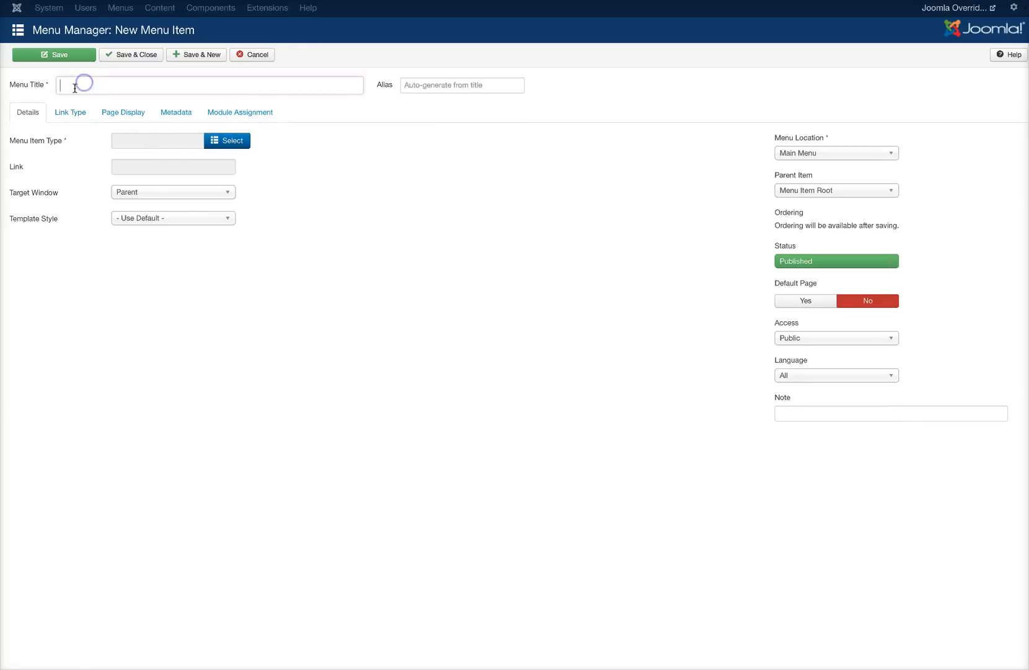
text(New Article)
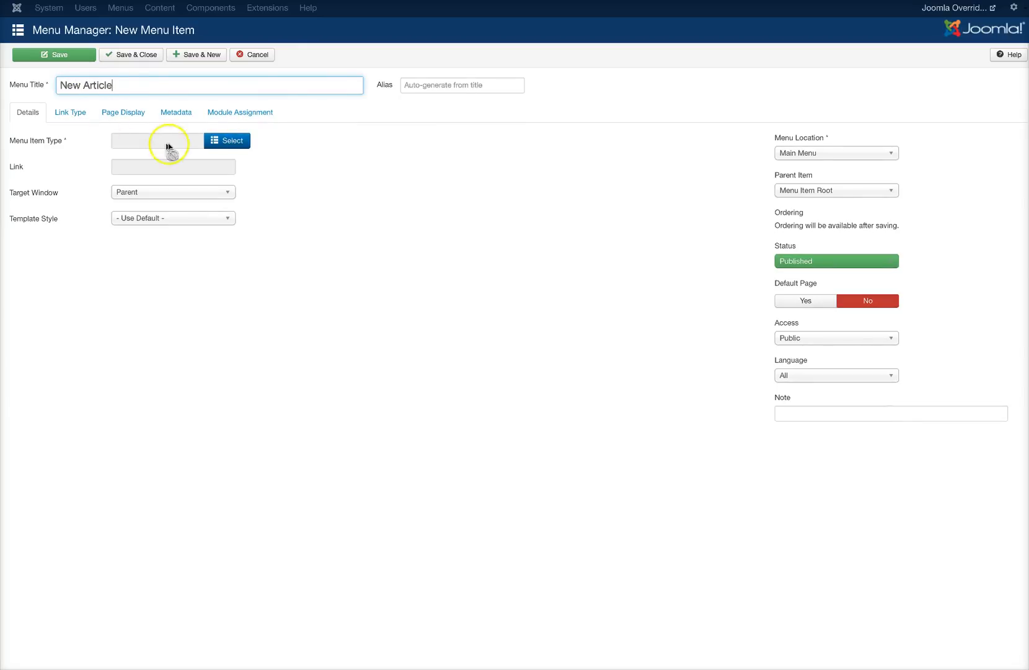
Set the new menu item's type to Single Article from the Articles group
click(220, 141)
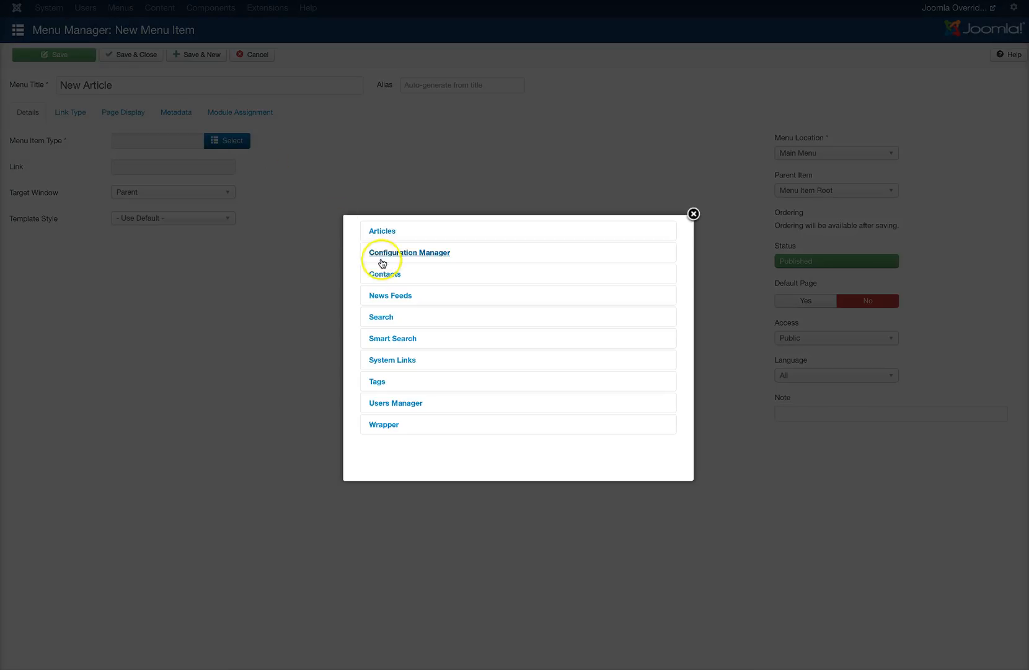
click(382, 232)
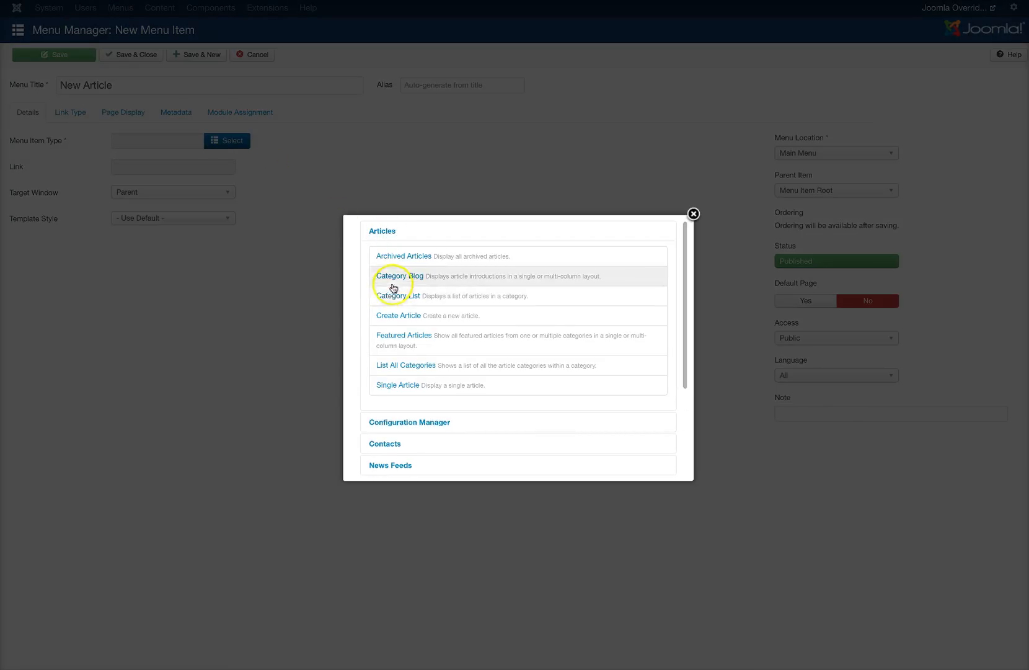
click(399, 383)
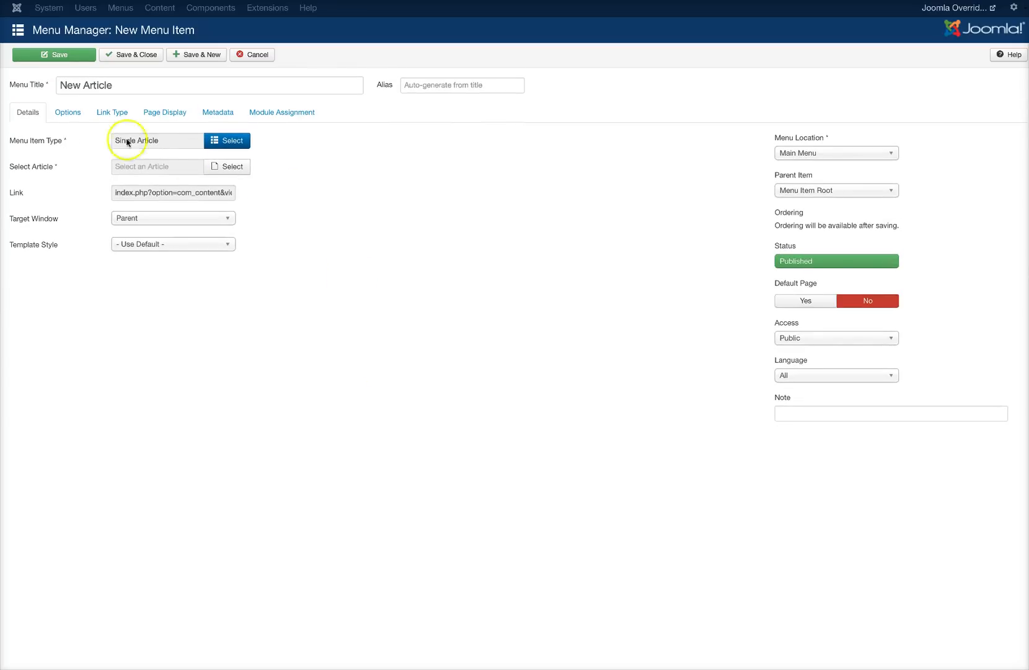
Set the menu item's Show Title option to Show and try to save and close the item
click(68, 113)
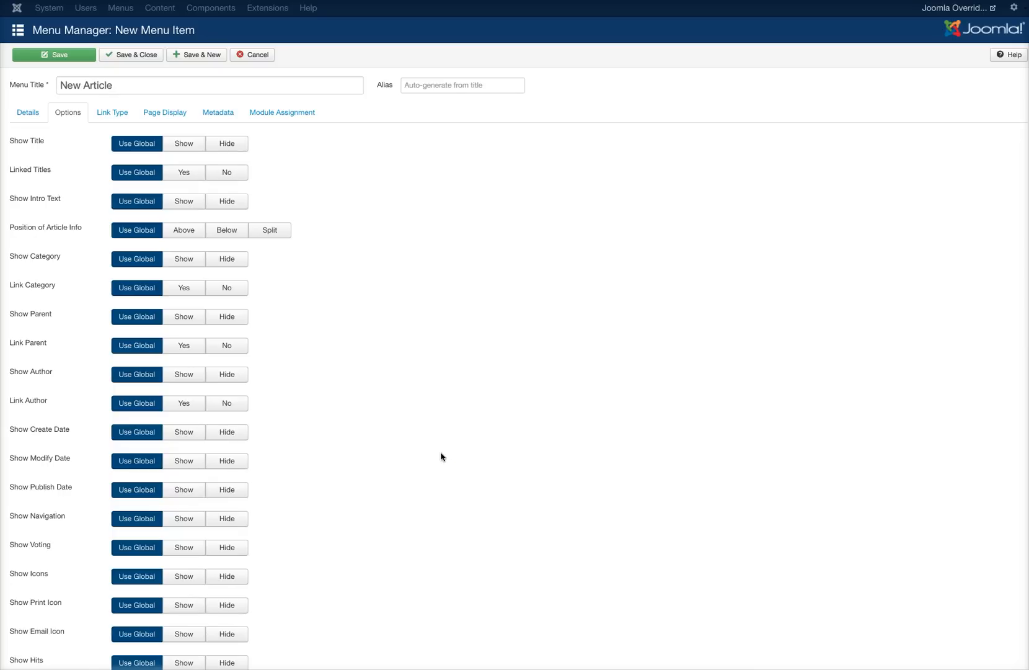
click(192, 149)
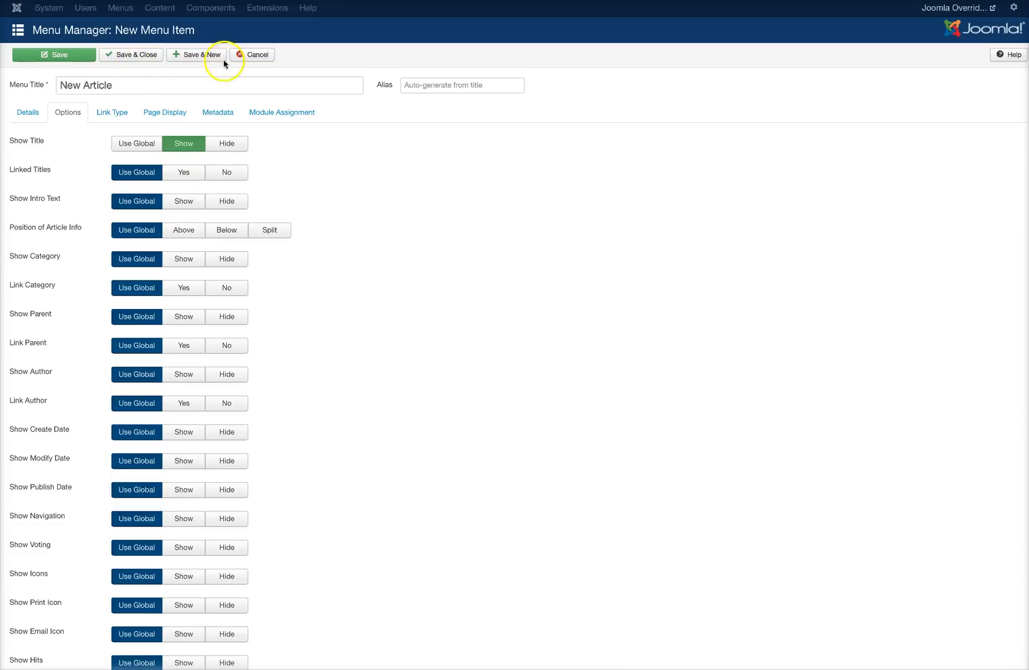
click(144, 56)
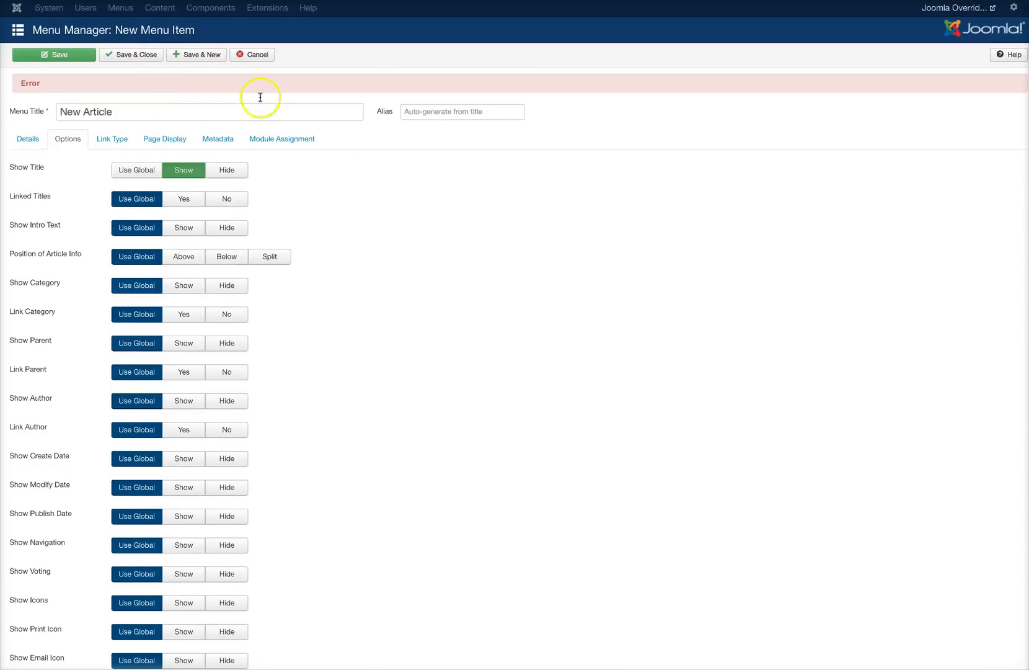
Assign the Duo Reges article to the New Article menu item, and save and close it
click(26, 140)
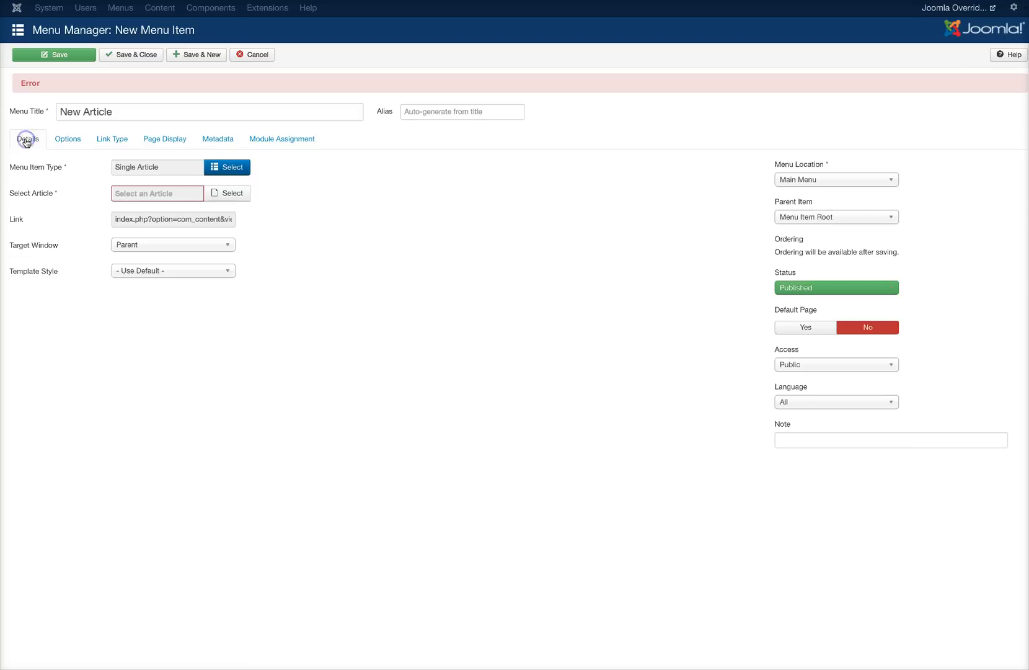
click(218, 195)
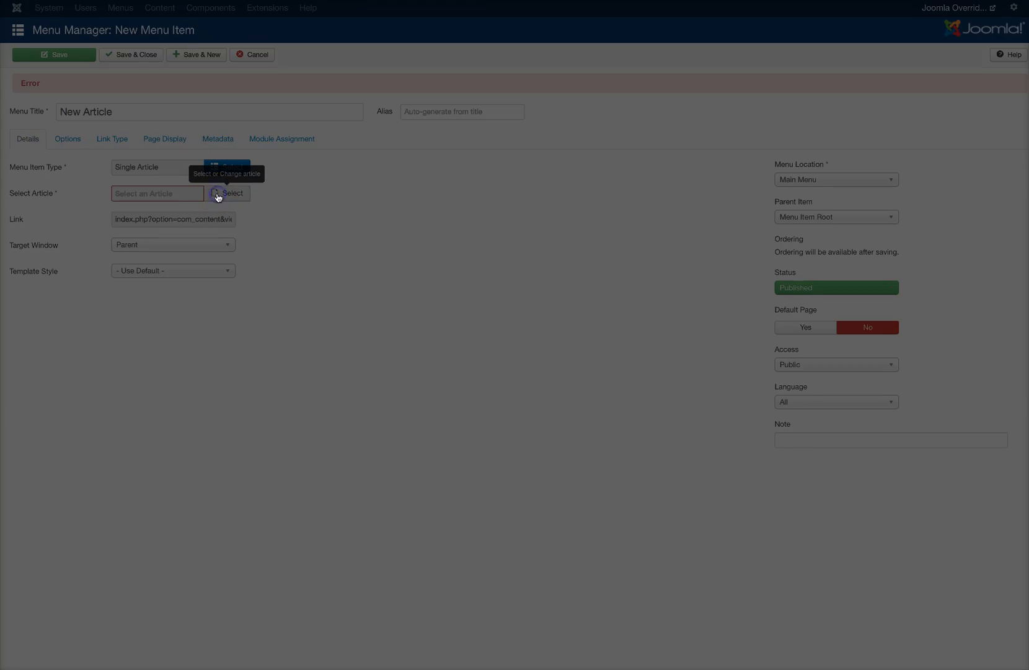
click(312, 291)
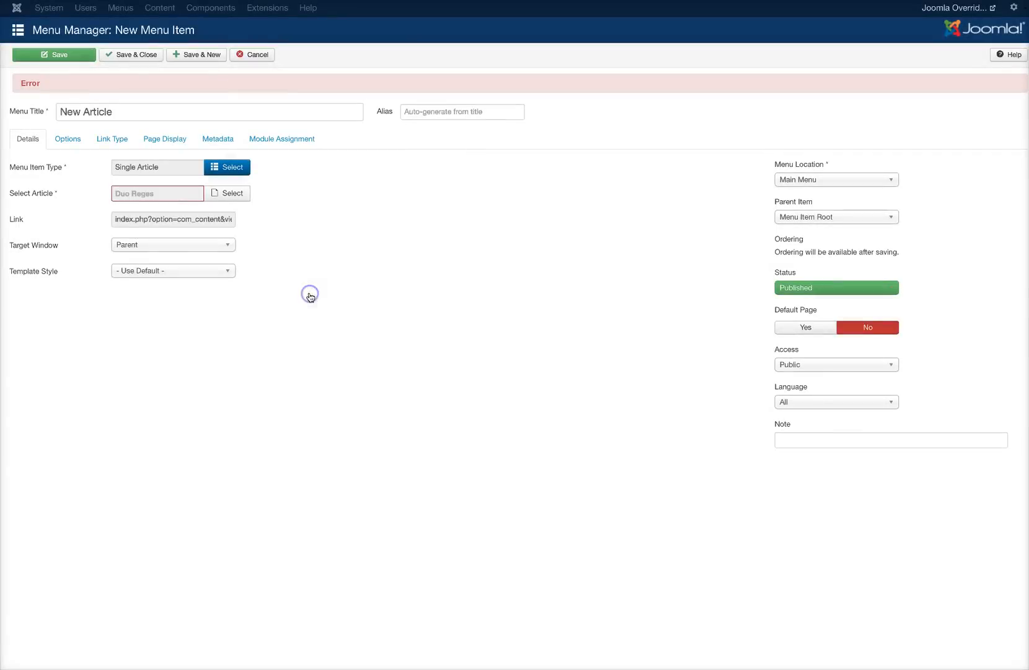
click(126, 55)
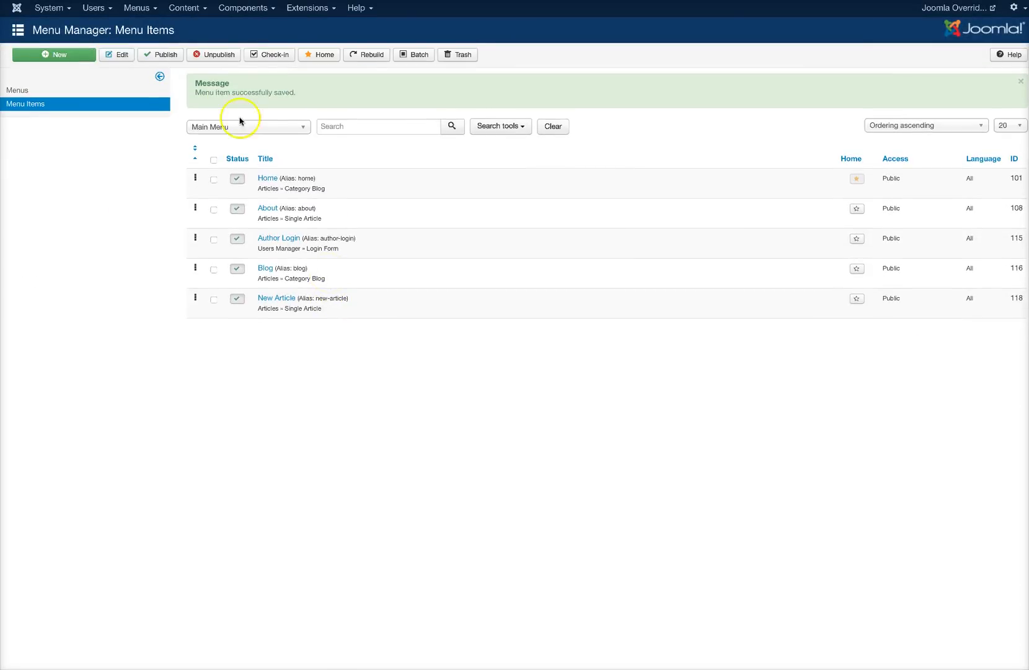
Reopen the Duo Reges article from the article list, review its display options, and save and close it
click(193, 14)
click(149, 10)
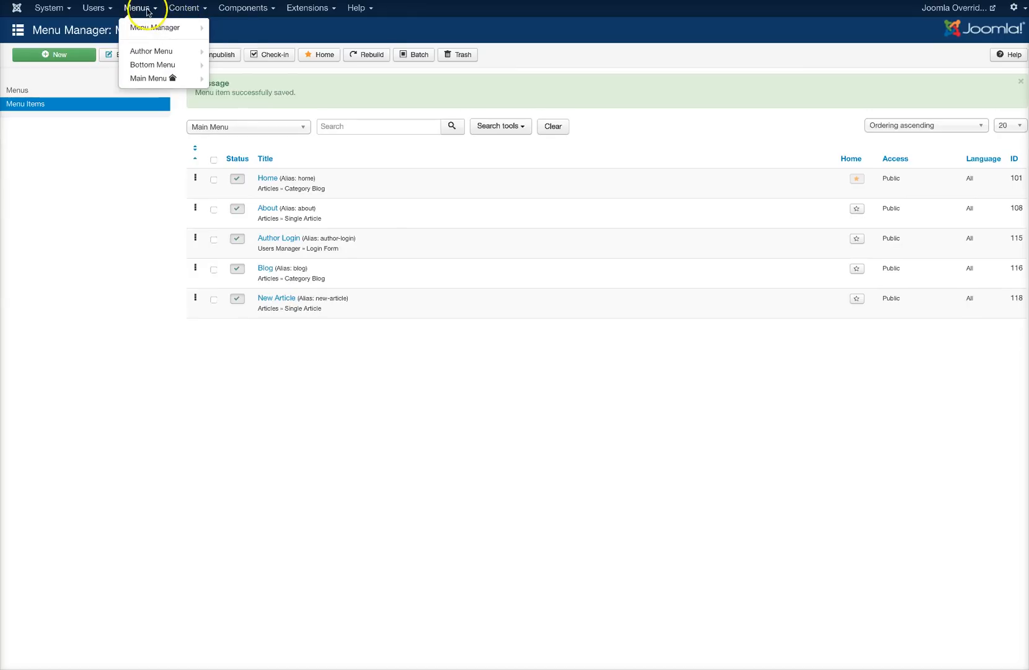
mouse_move(150, 79)
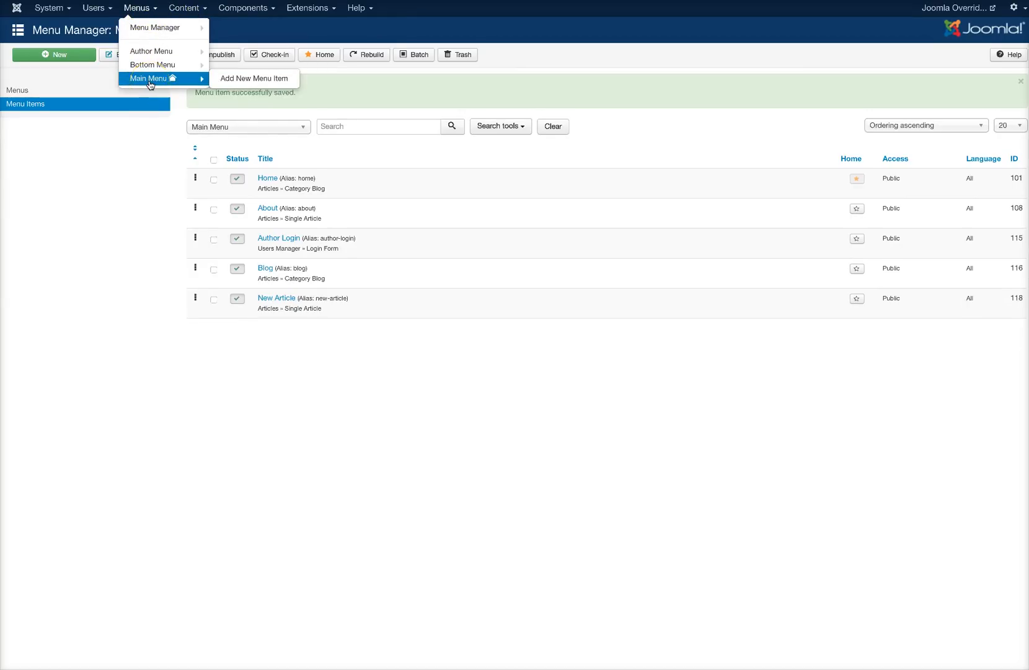
click(184, 8)
mouse_move(180, 33)
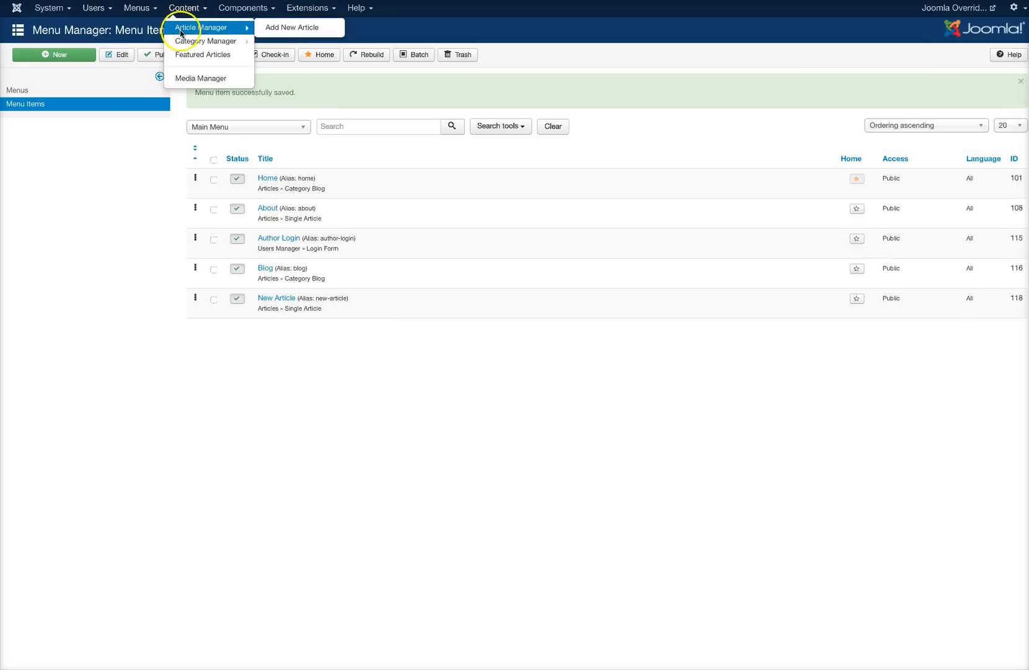
click(303, 122)
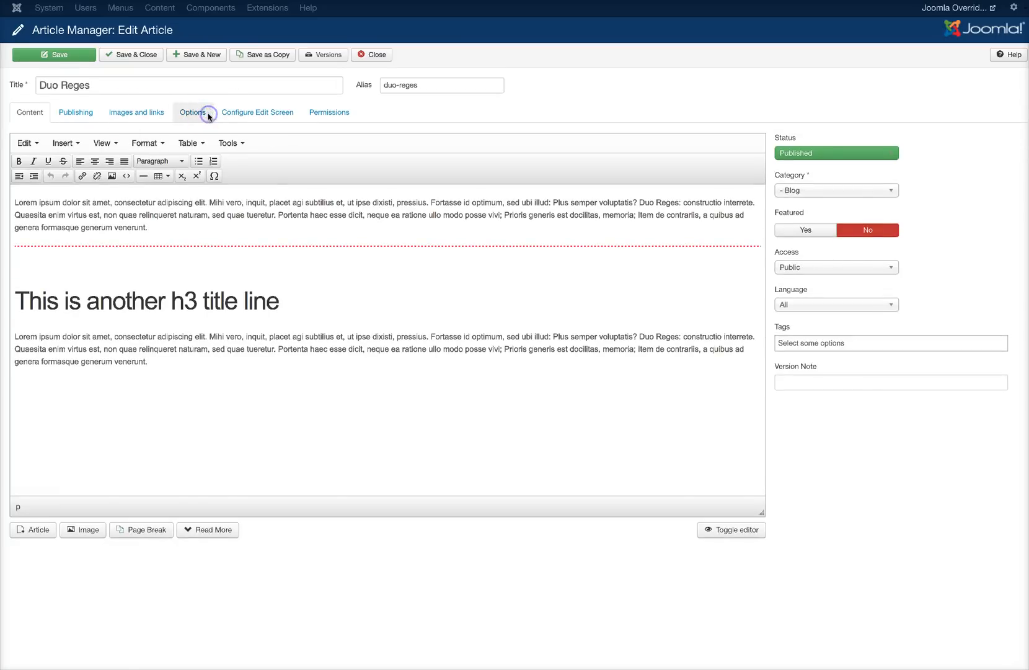
click(208, 116)
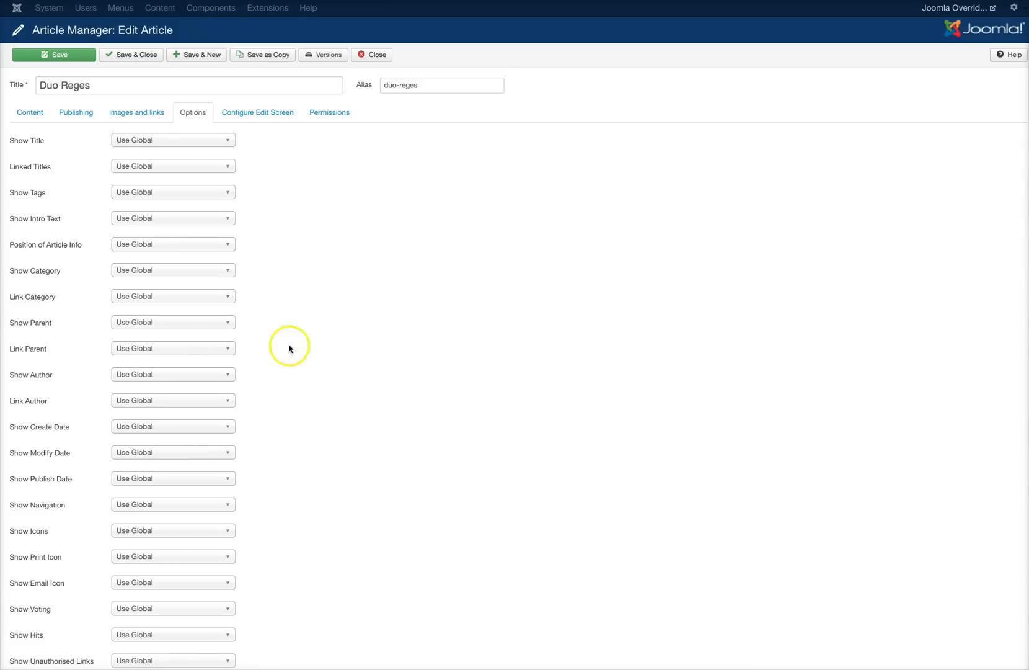
click(141, 57)
click(137, 57)
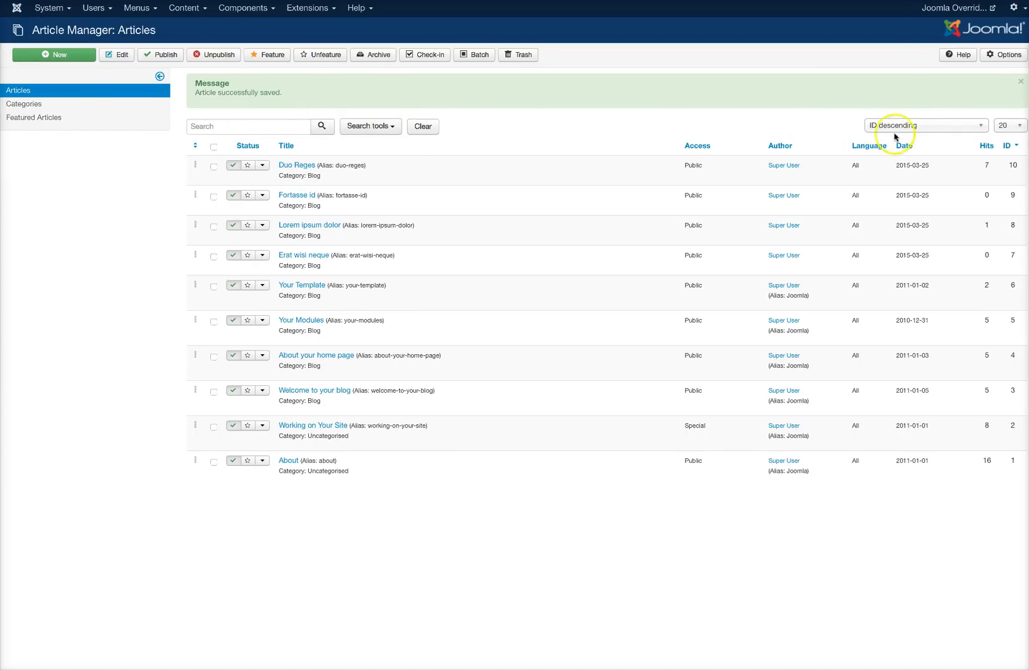
Reveal the article list's search filters to see the available criteria, and collapse them again
click(392, 128)
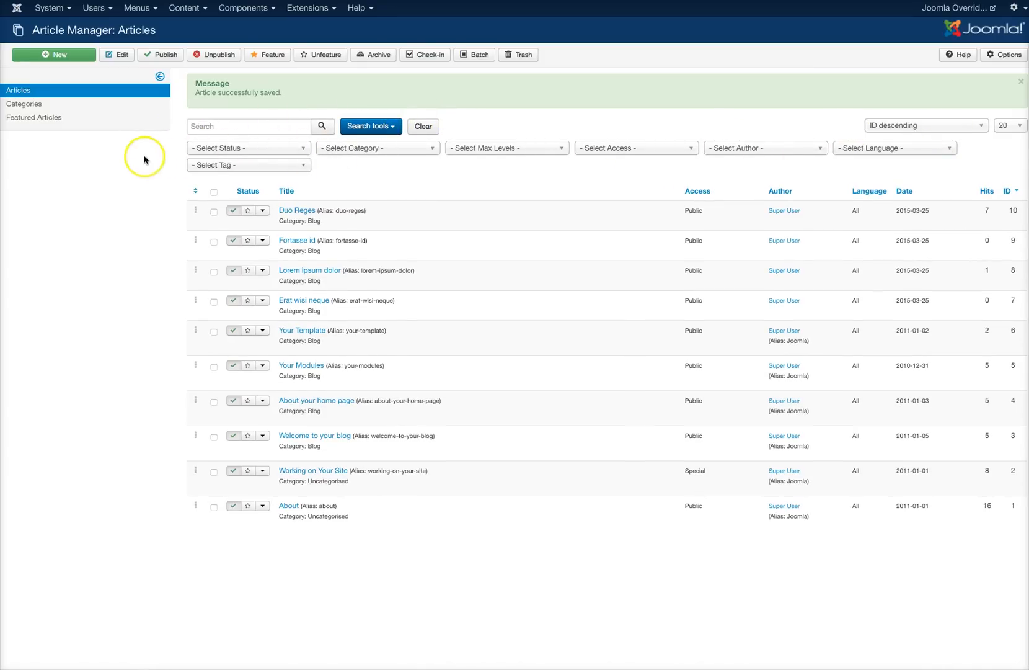
click(392, 127)
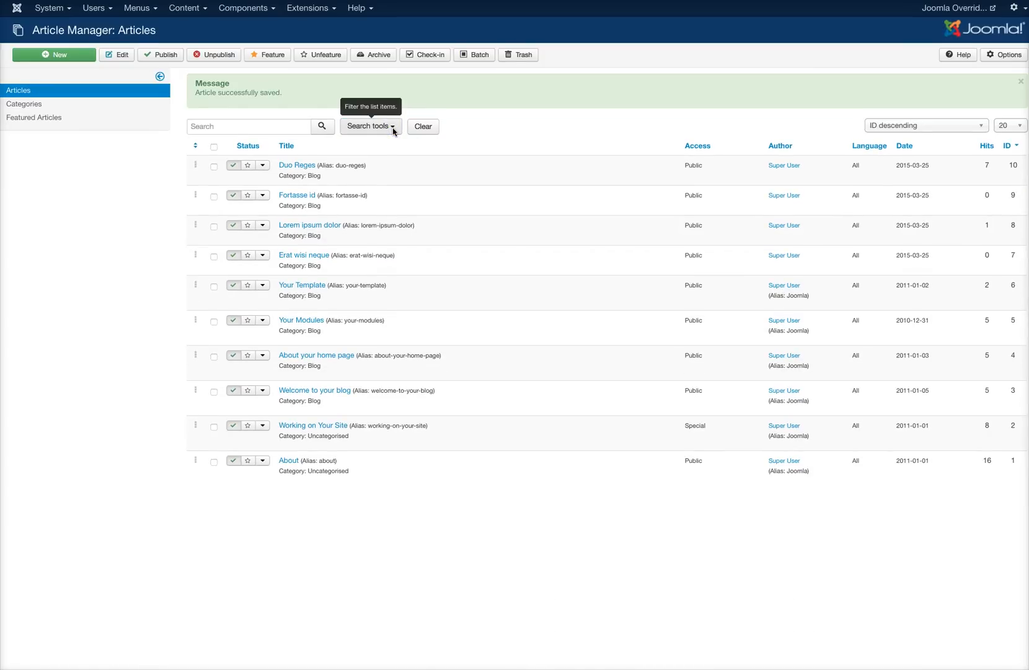
click(393, 127)
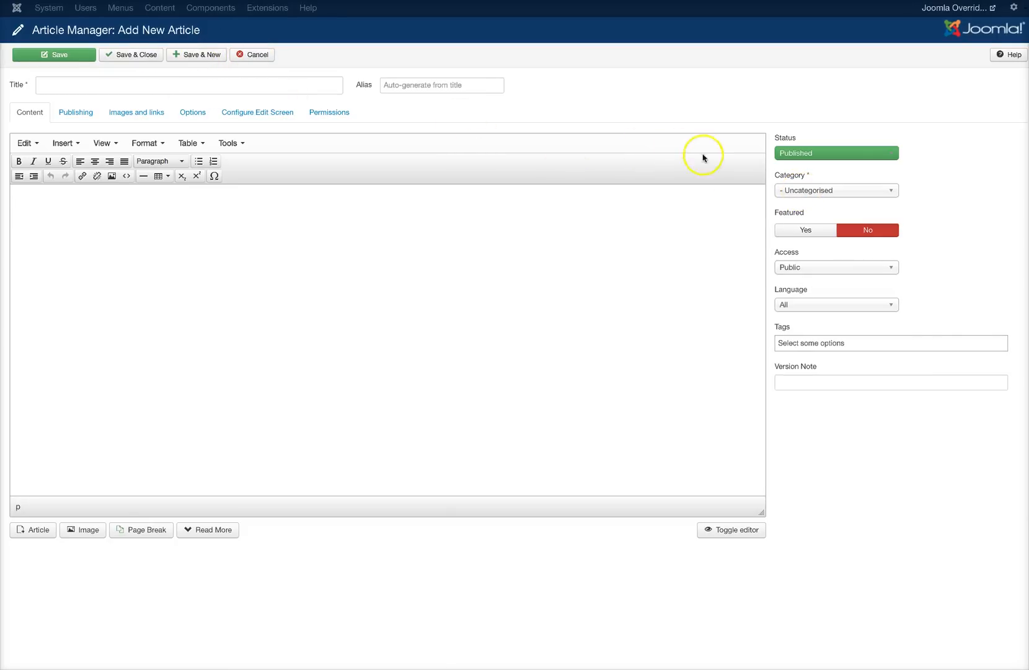
View the categories available for a new article, and leave the article without saving it
click(798, 191)
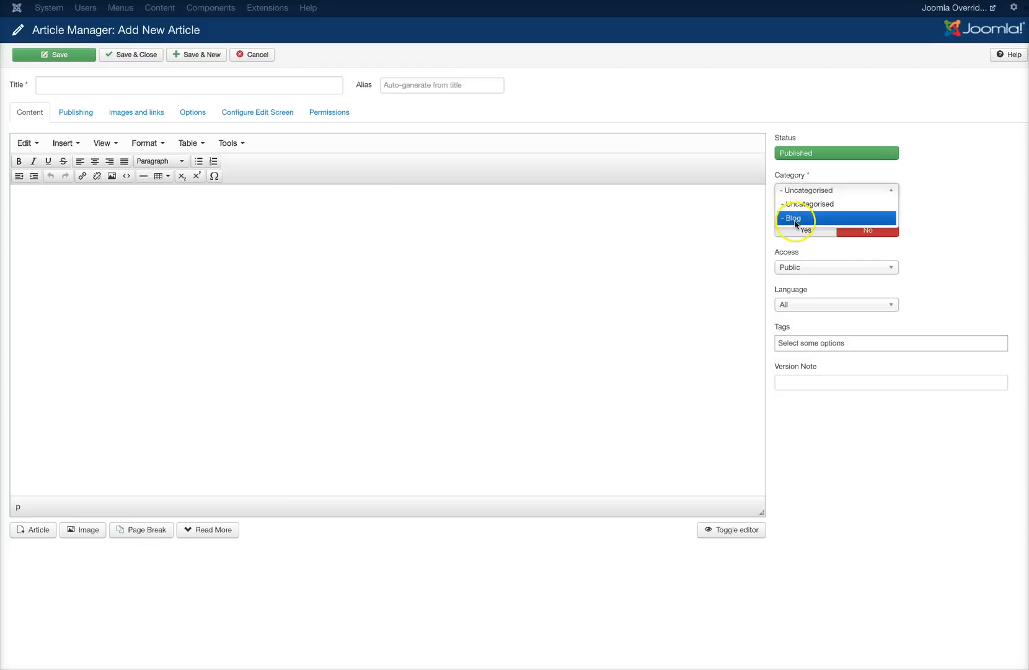
click(660, 113)
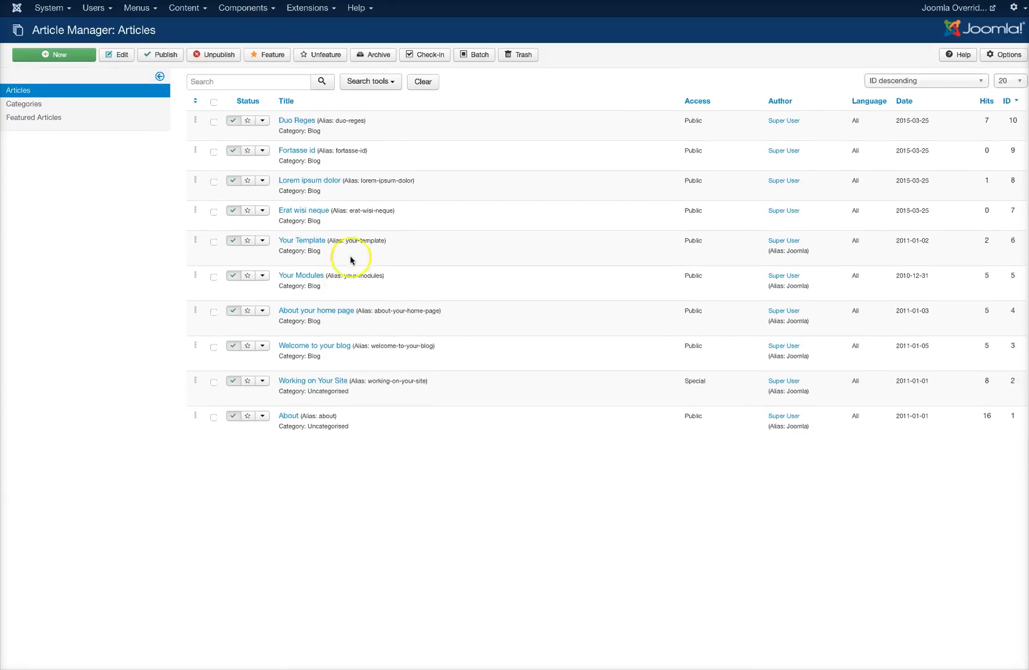
Filter the article list to show only articles in the Blog category
click(384, 83)
click(356, 106)
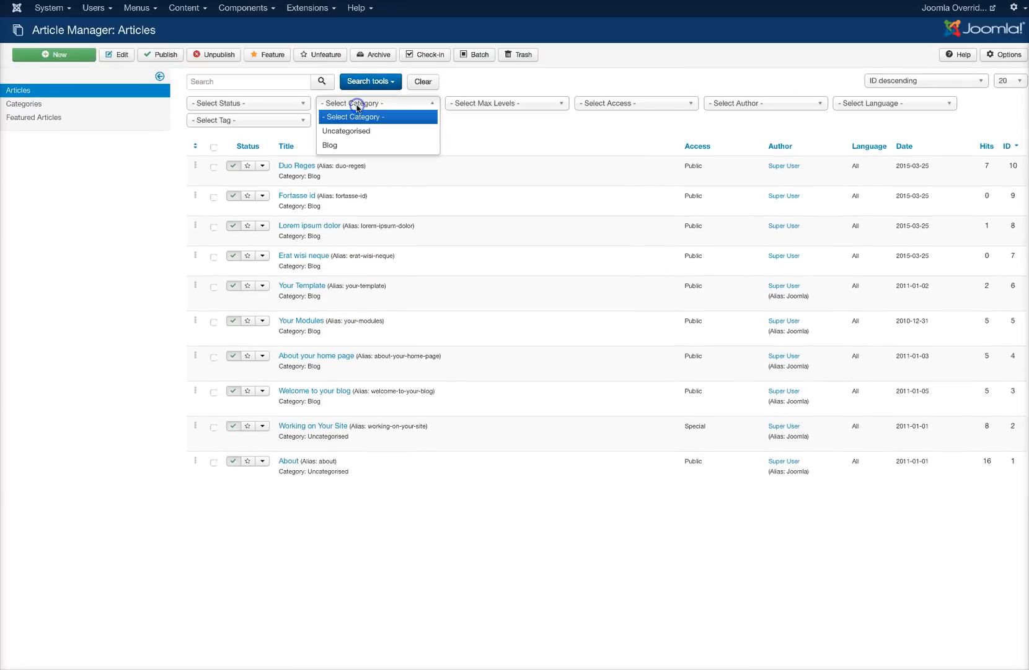
click(341, 147)
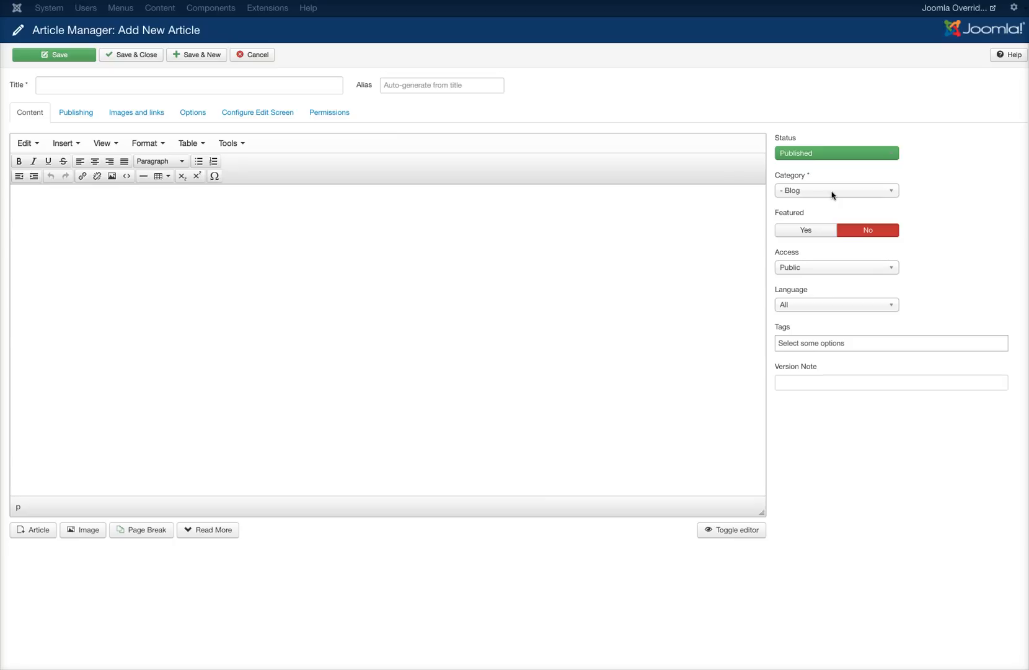
Title the new Blog article 1234, and switch its visual editor off and back on
click(215, 87)
text(1234)
click(239, 220)
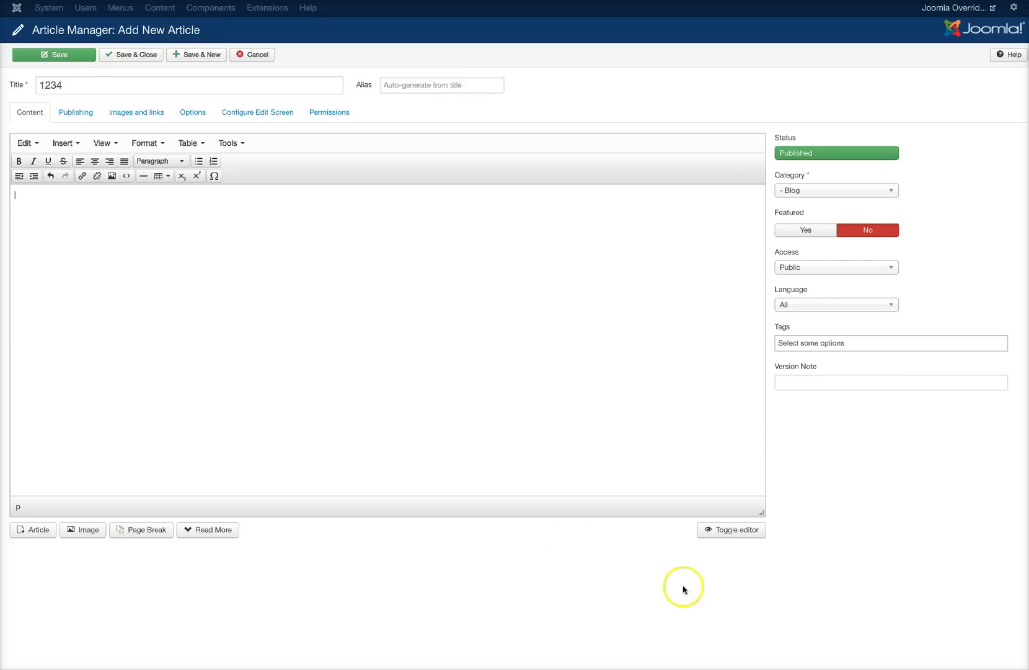
click(718, 531)
click(260, 267)
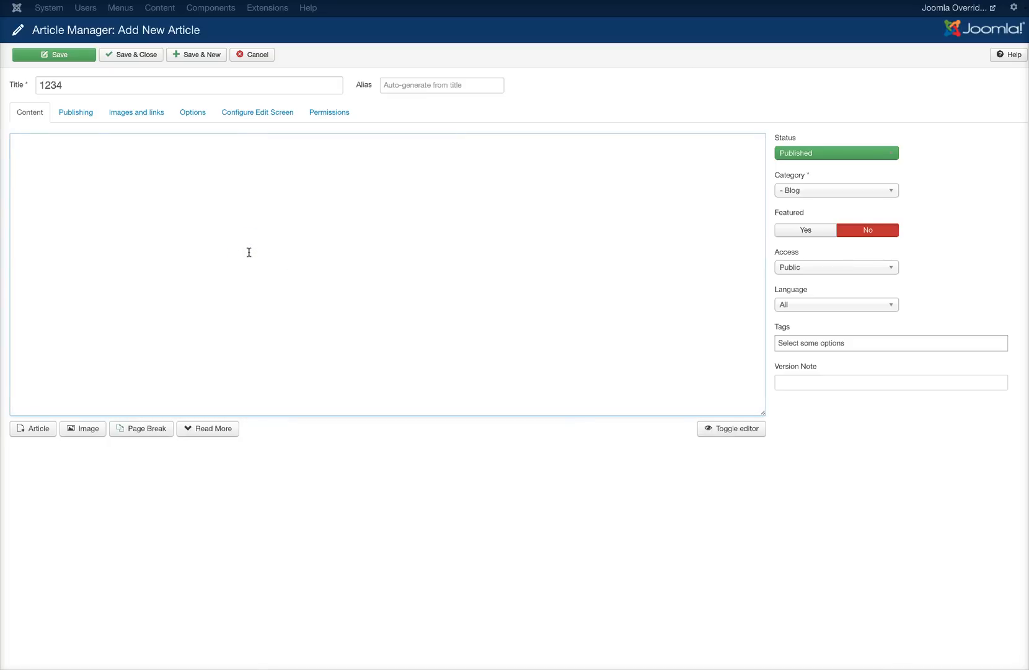
click(746, 428)
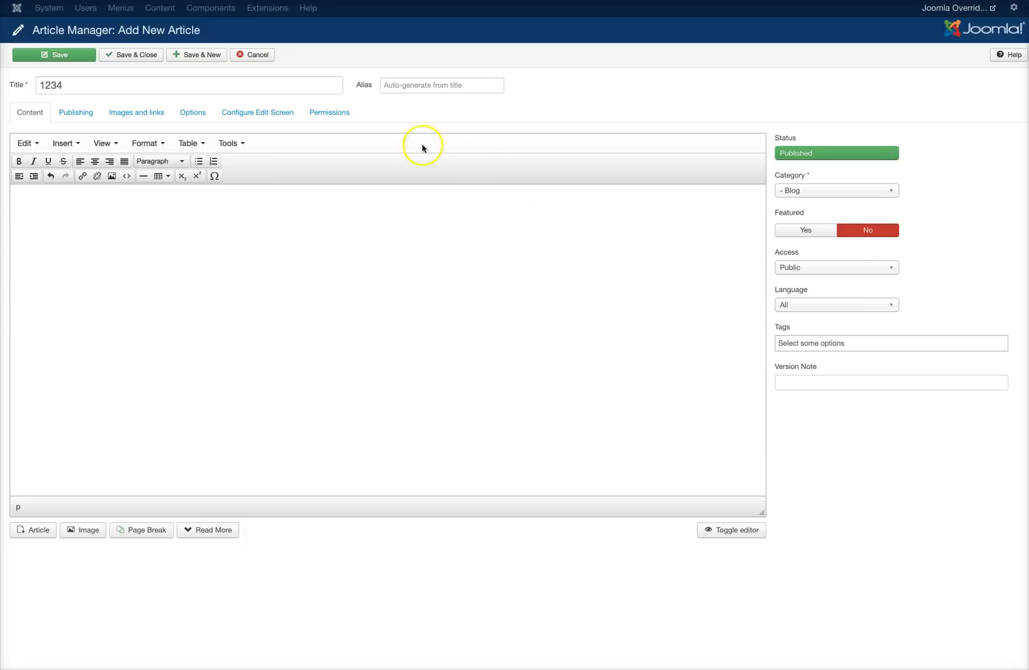
Save the 1234 article while opening another blank one, and leave the blank article without saving it
click(199, 55)
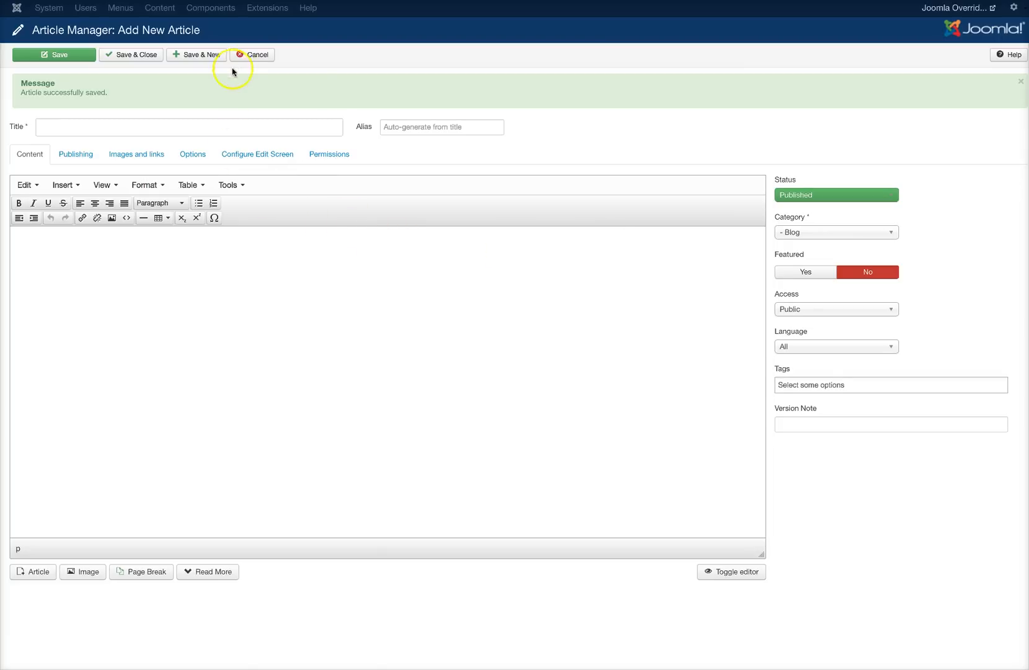
click(248, 56)
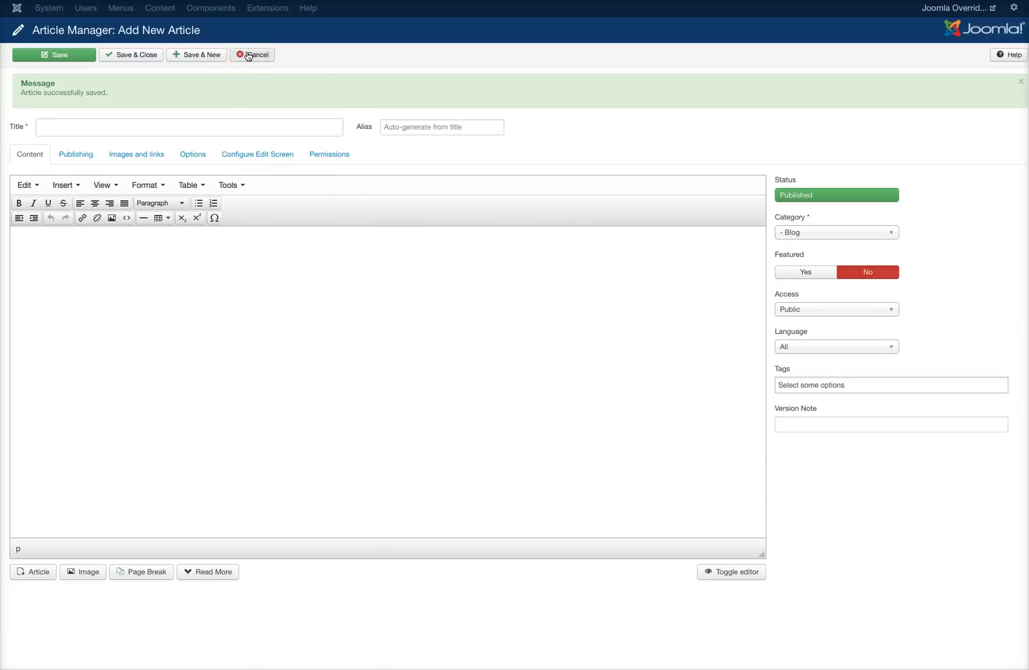
click(248, 55)
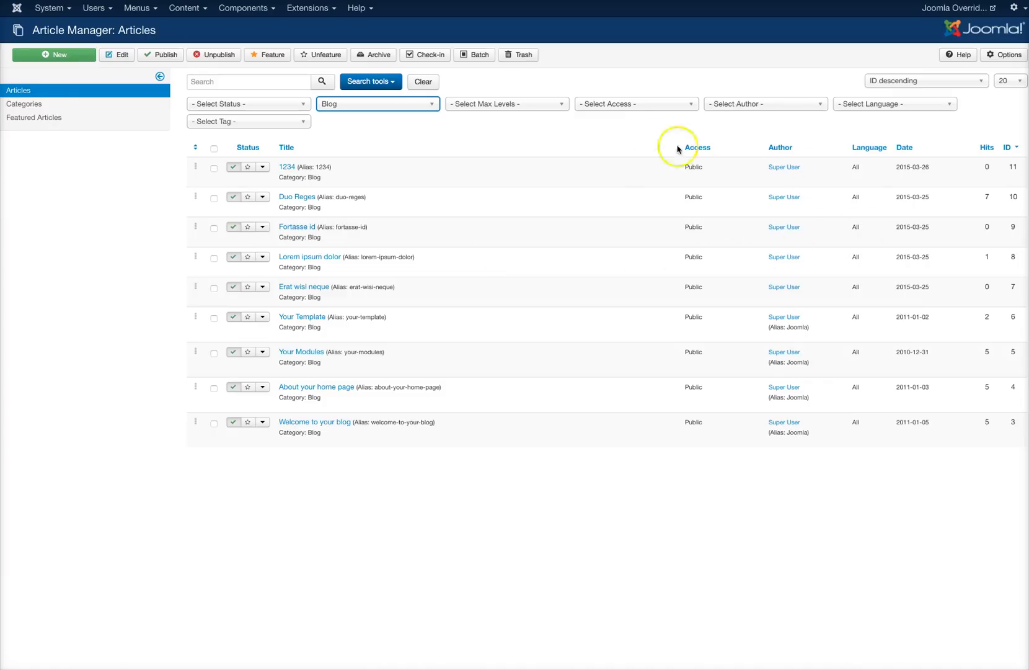
Sort the Blog articles by ordering, ascending, and move Lorem ipsum dolor up to directly below the 1234 article
click(212, 149)
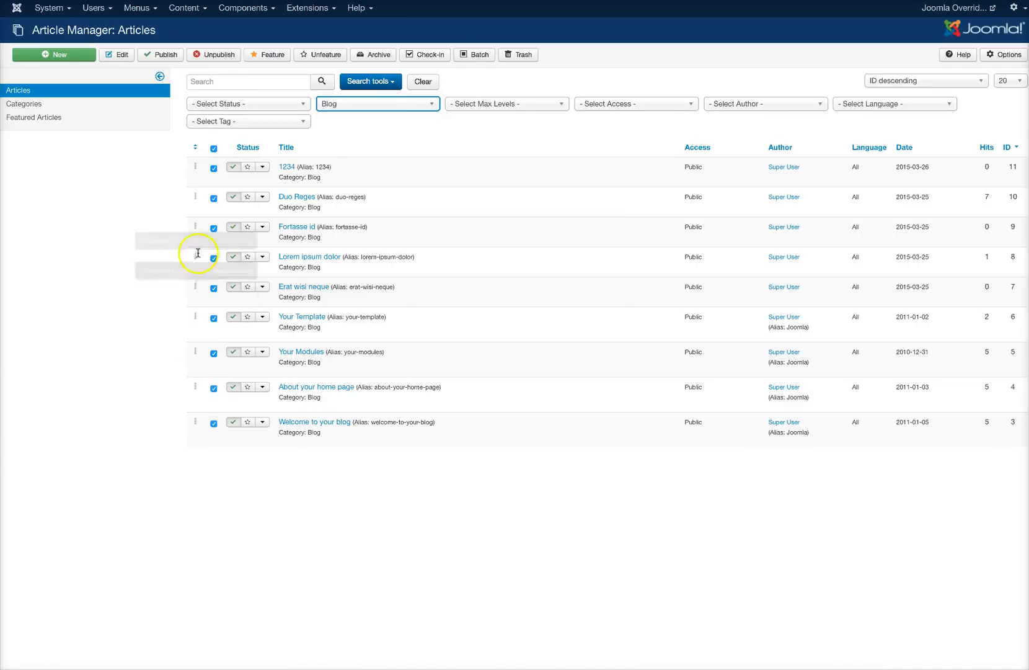
click(213, 148)
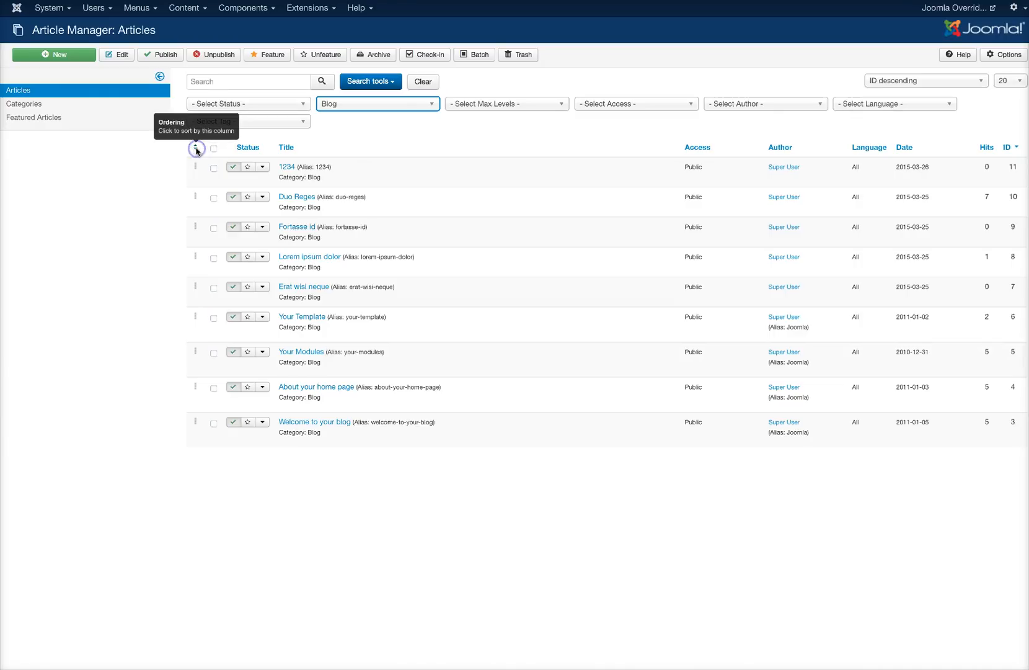
click(196, 149)
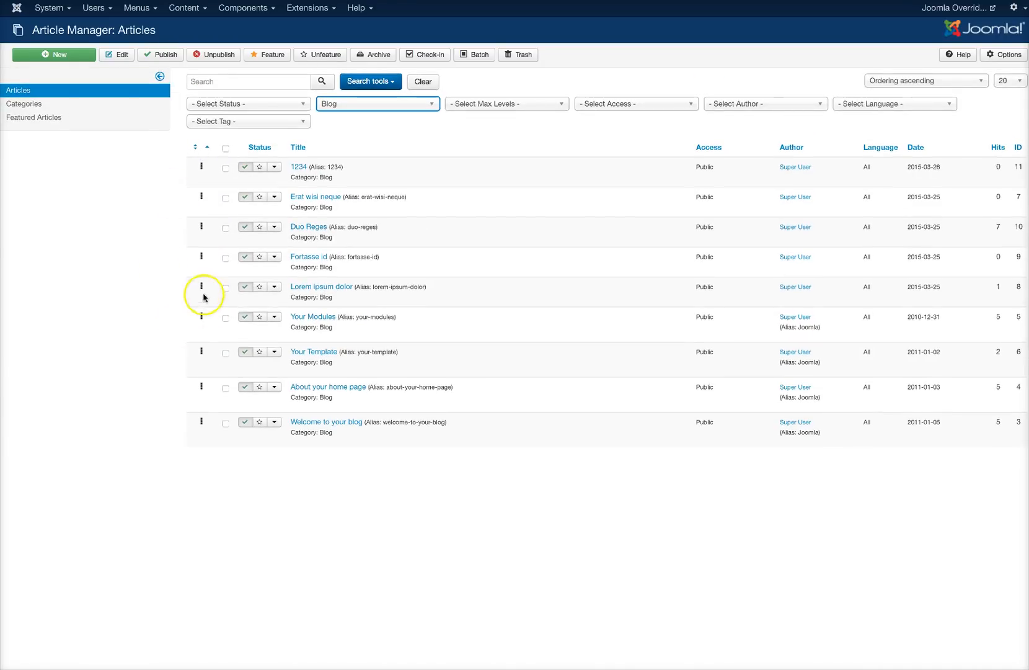
drag(201, 288, 202, 186)
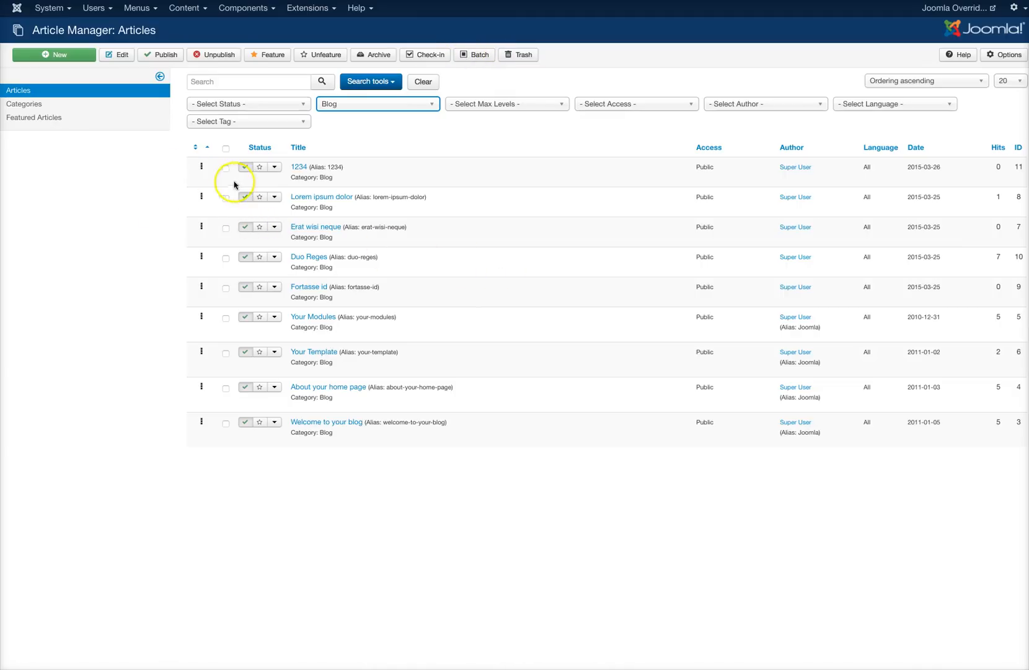
Set up a batch move of Lorem ipsum dolor to Uncategorised, review the tag, access level and language options, and cancel the batch
click(226, 198)
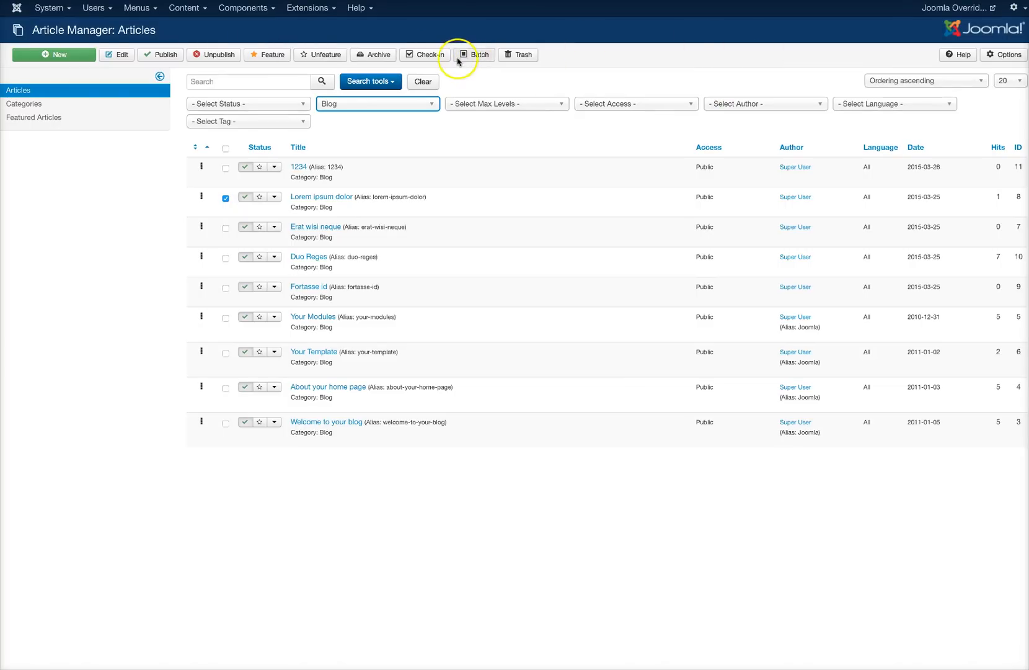
click(475, 57)
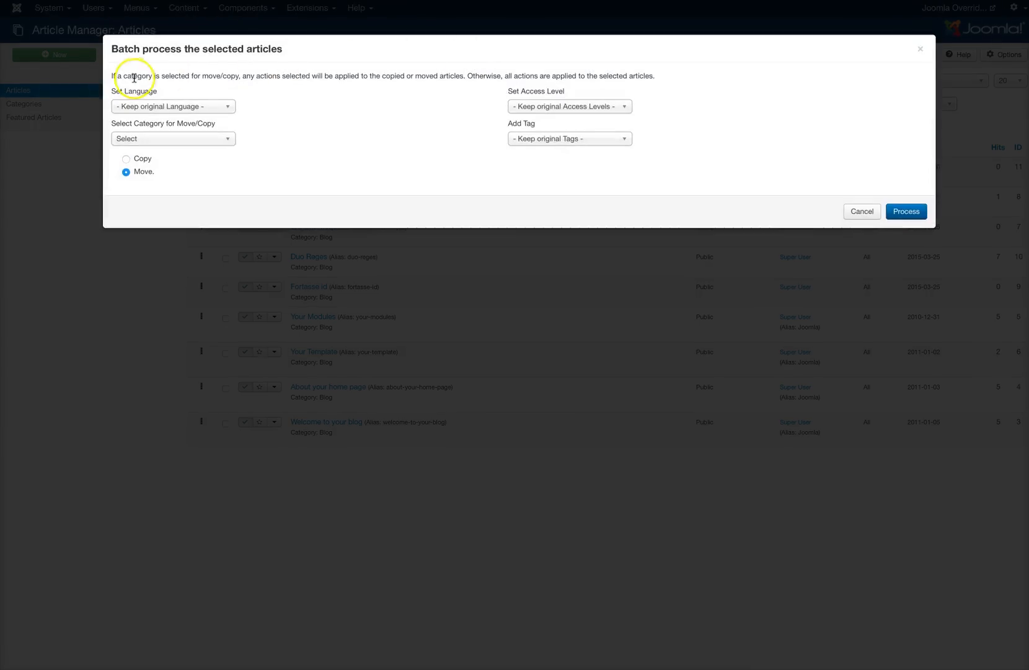
click(138, 141)
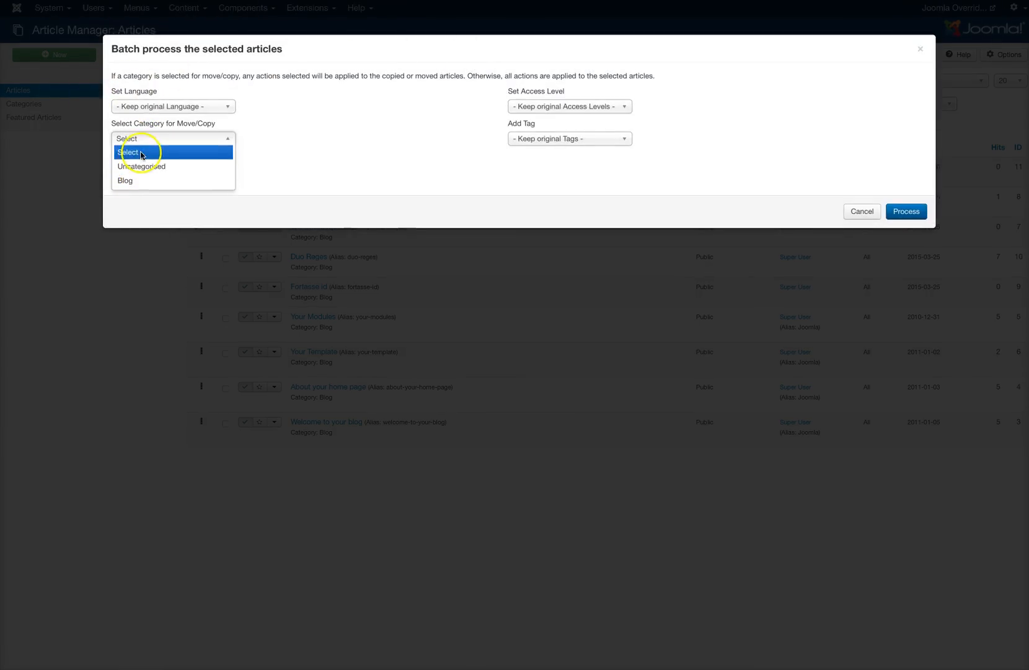
click(138, 166)
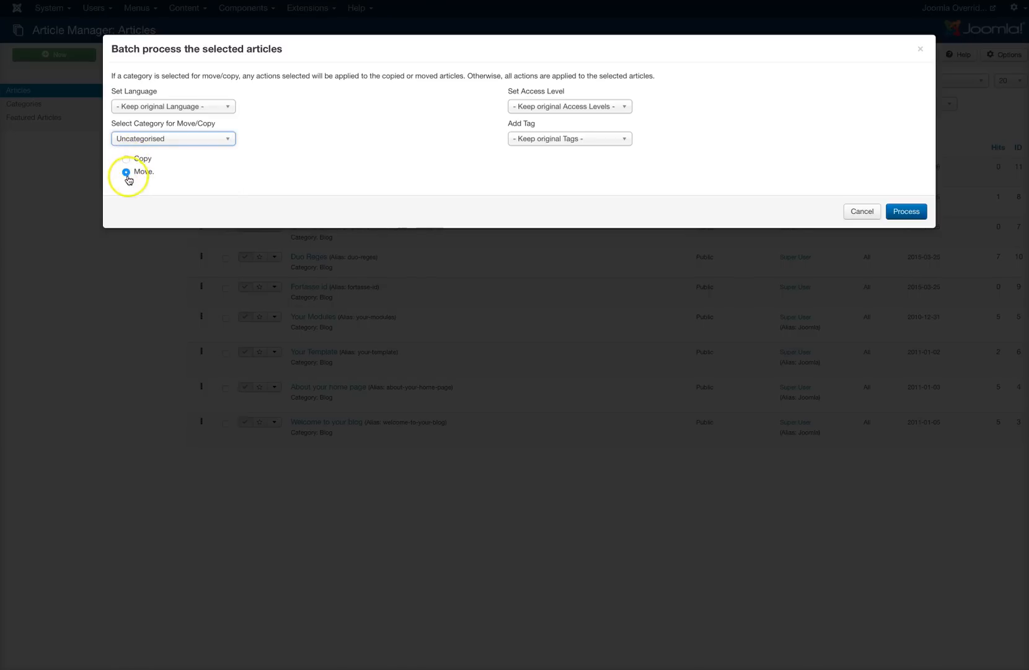
click(562, 139)
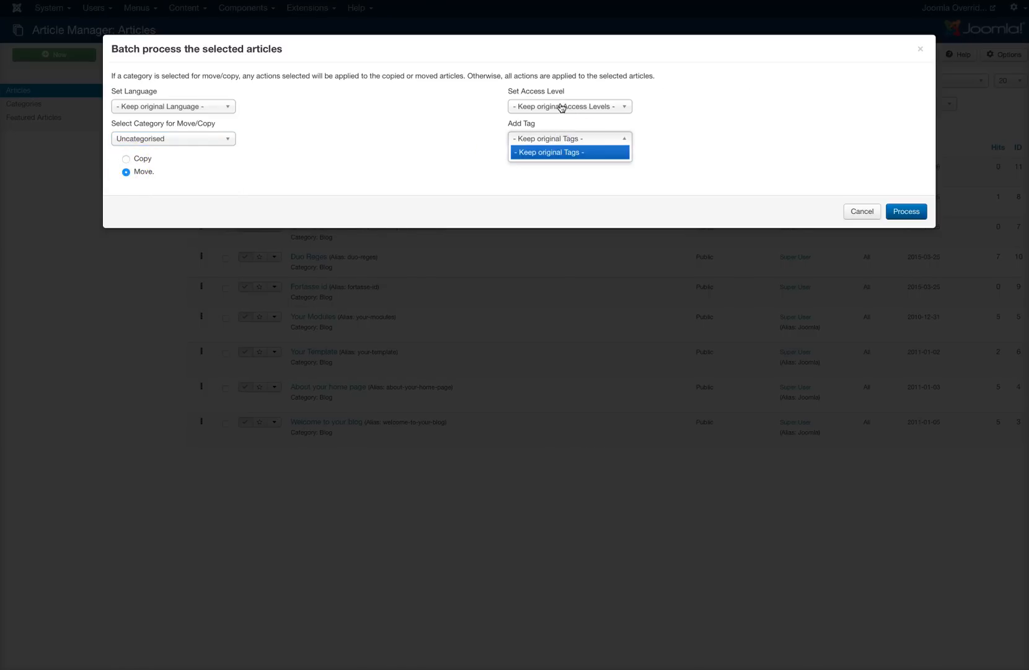
click(561, 108)
click(184, 106)
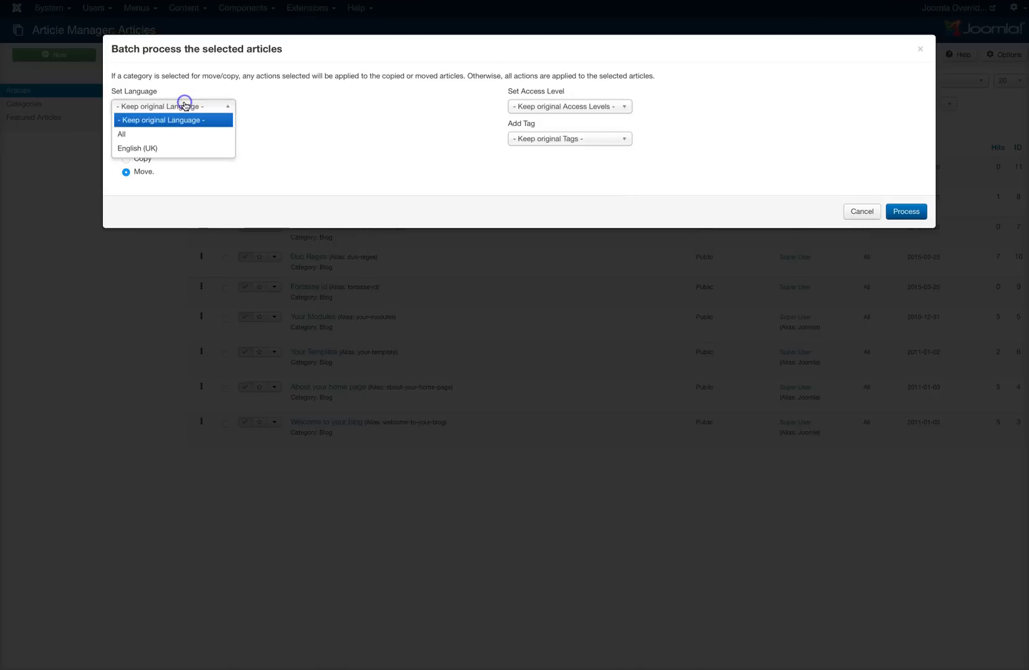
click(331, 111)
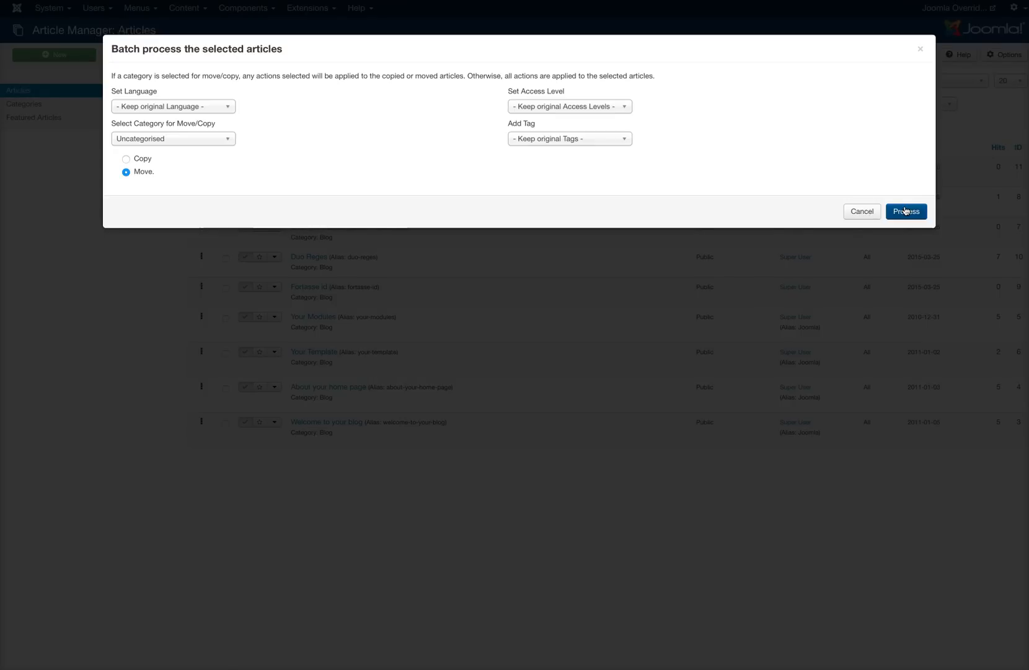
click(863, 212)
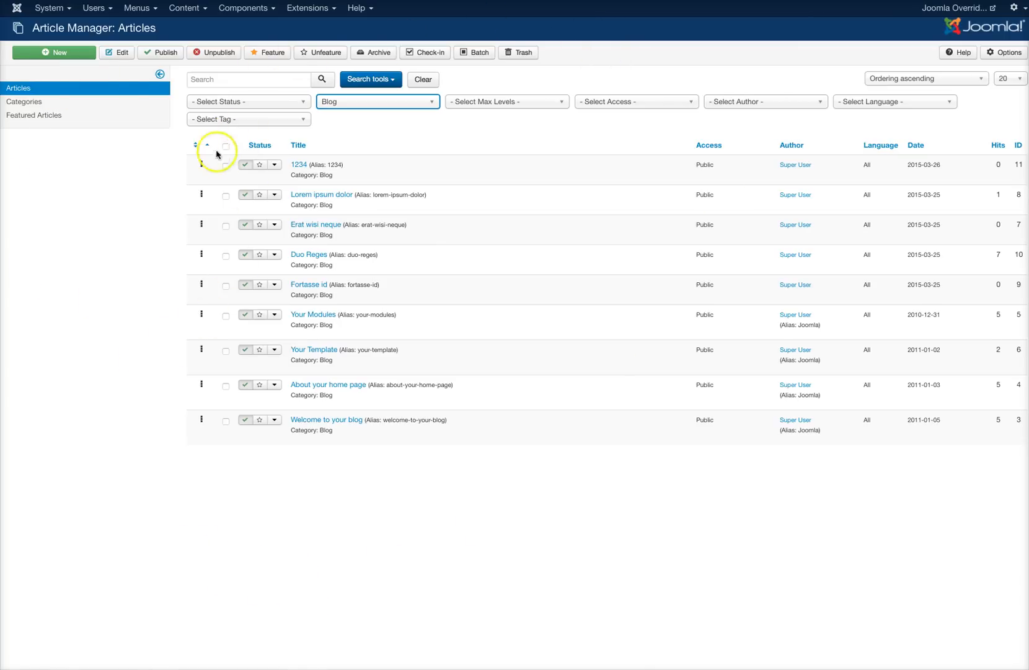
Move the 1234 article to the trash
click(226, 167)
click(226, 166)
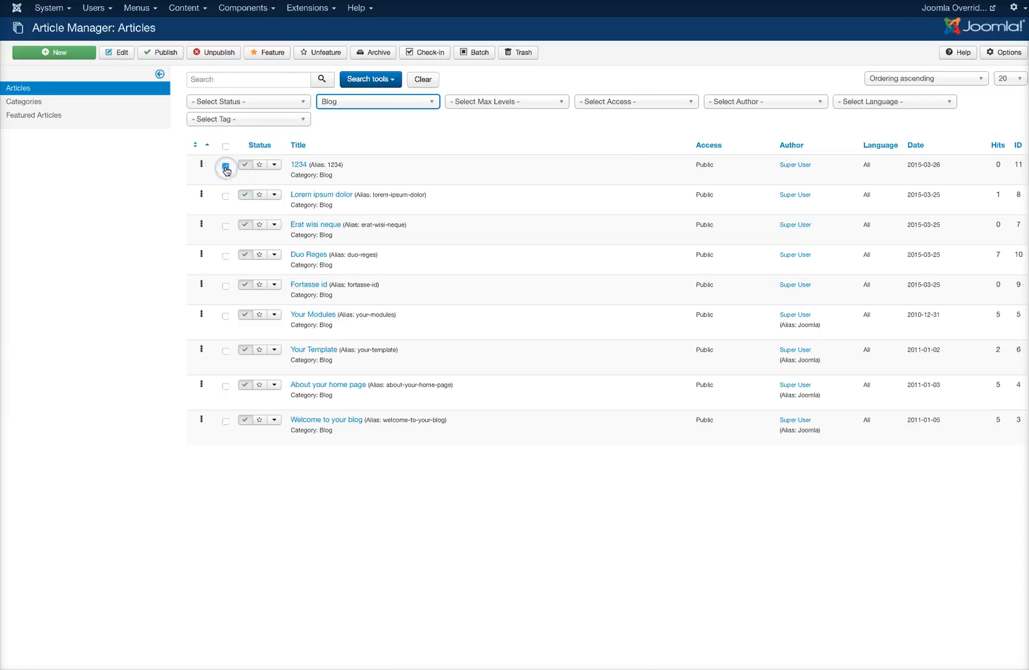
click(276, 168)
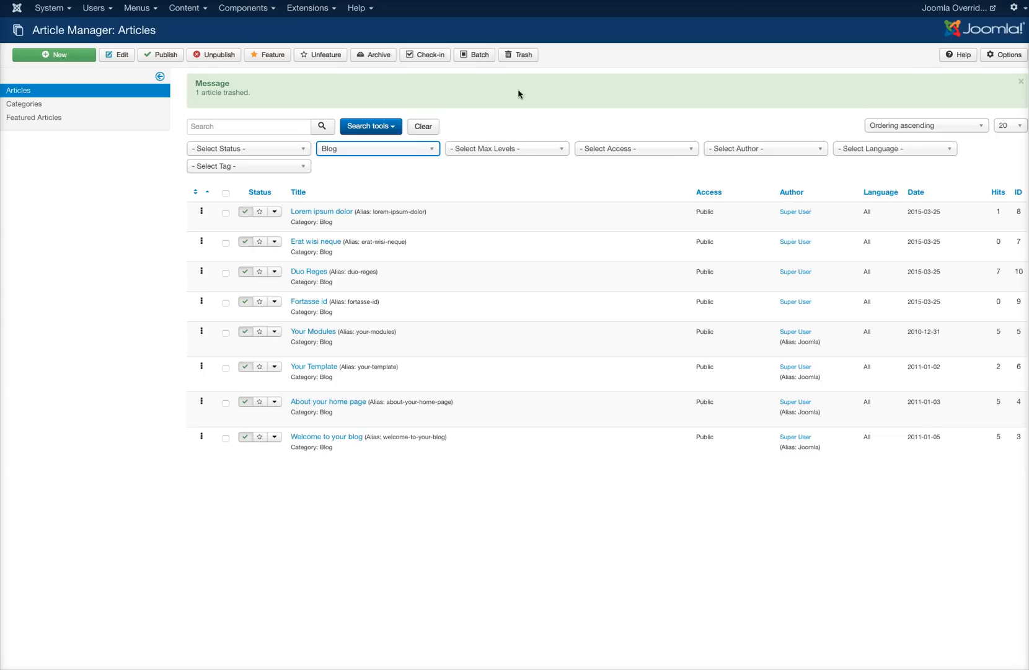
Filter the article list by Trashed status and permanently delete the 1234 article
click(226, 149)
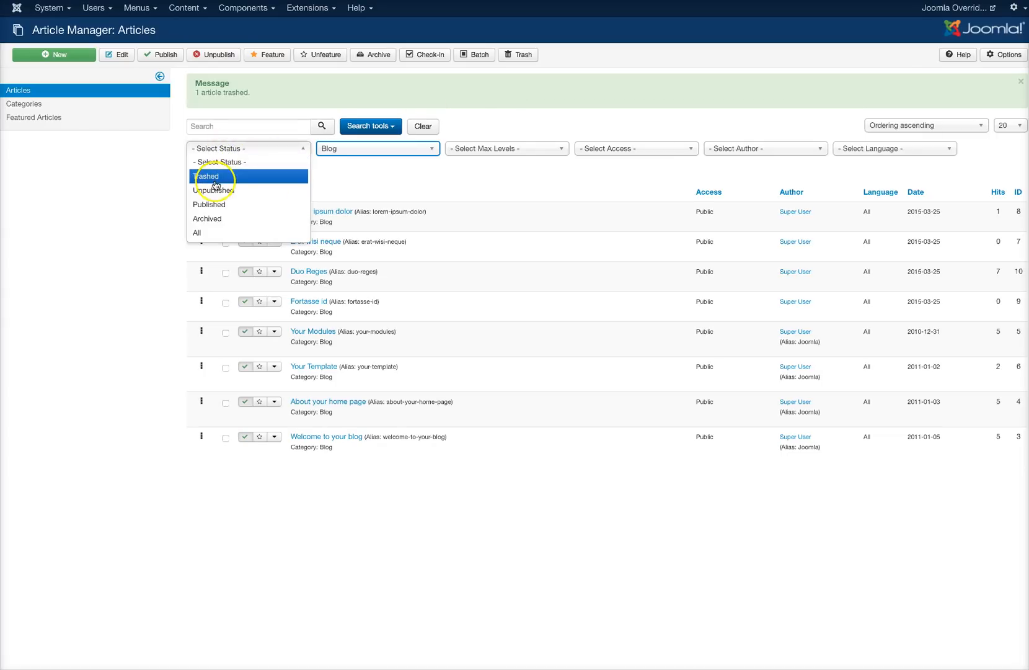
click(215, 177)
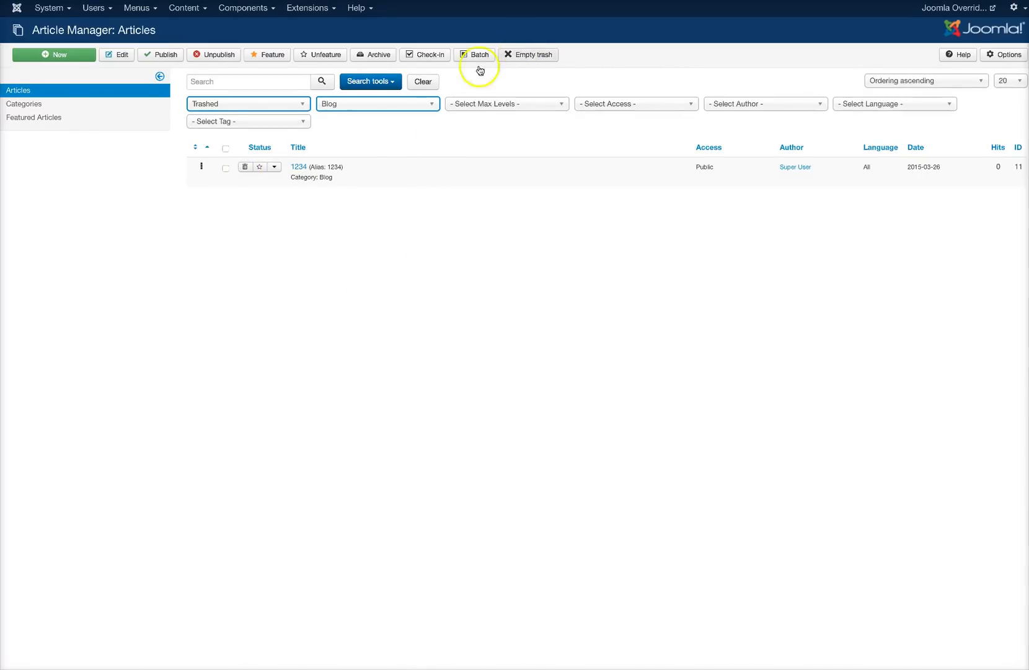
click(225, 168)
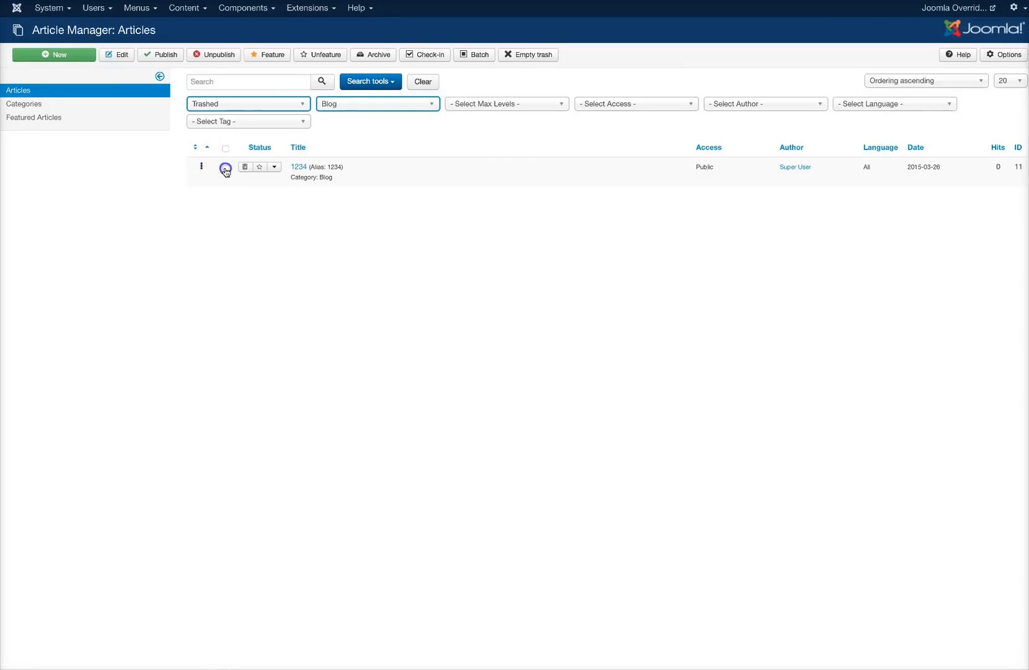
click(526, 56)
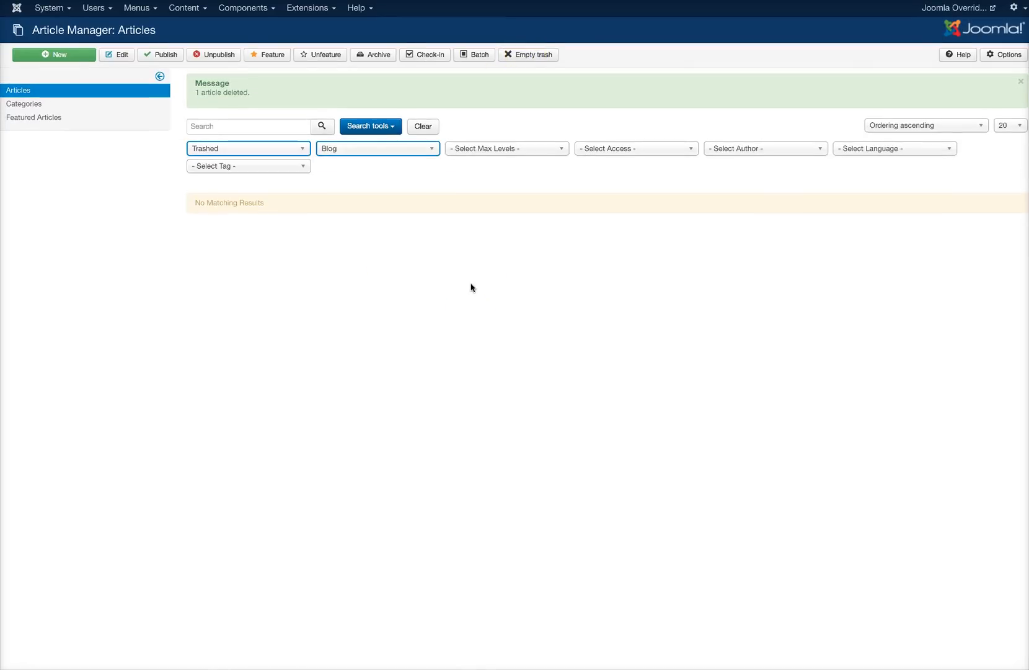